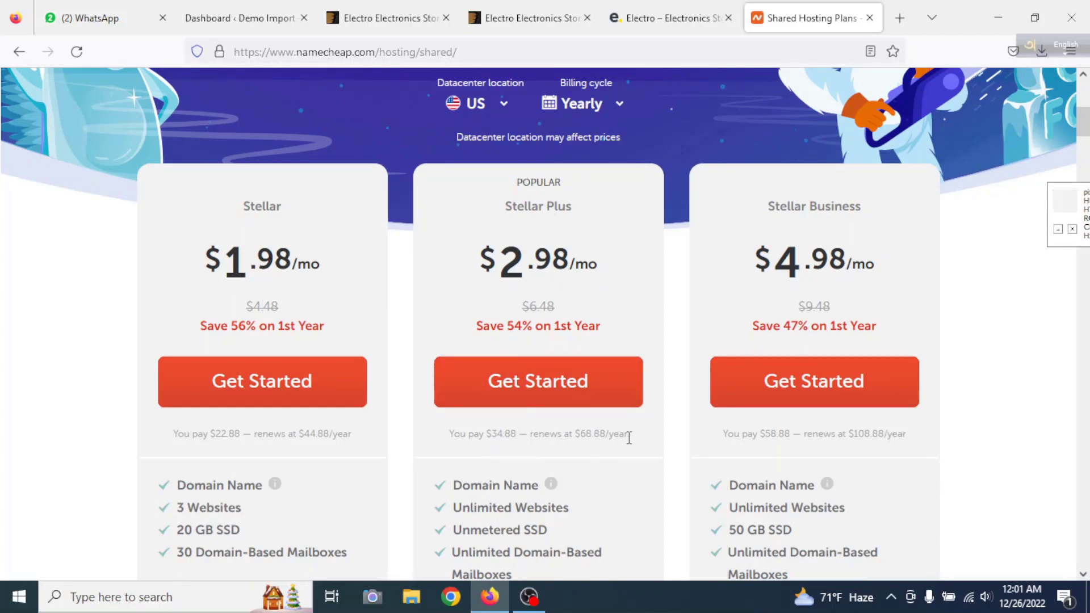
Review the Namecheap shared hosting plans, comparing the prices and features of Stellar, Stellar Plus and Stellar Business.
scroll(635, 432, down, 3)
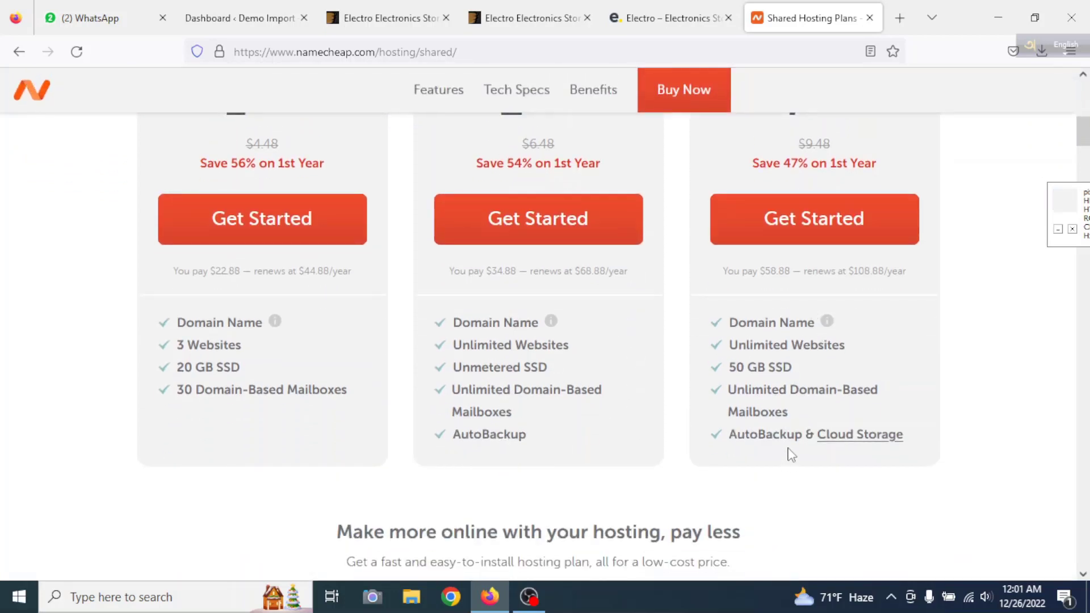
scroll(817, 384, up, 3)
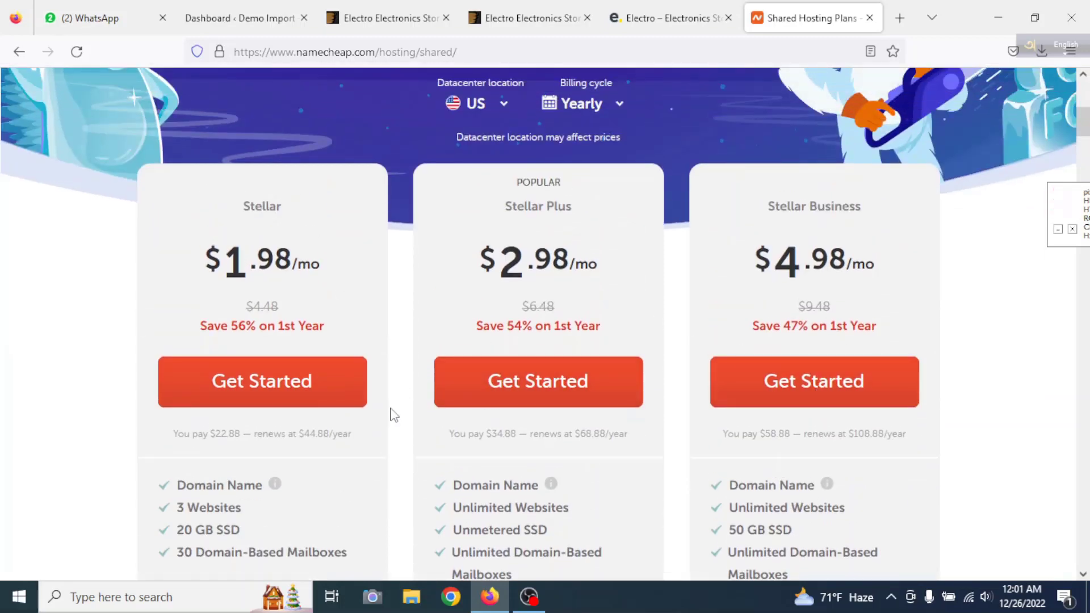
scroll(417, 378, up, 6)
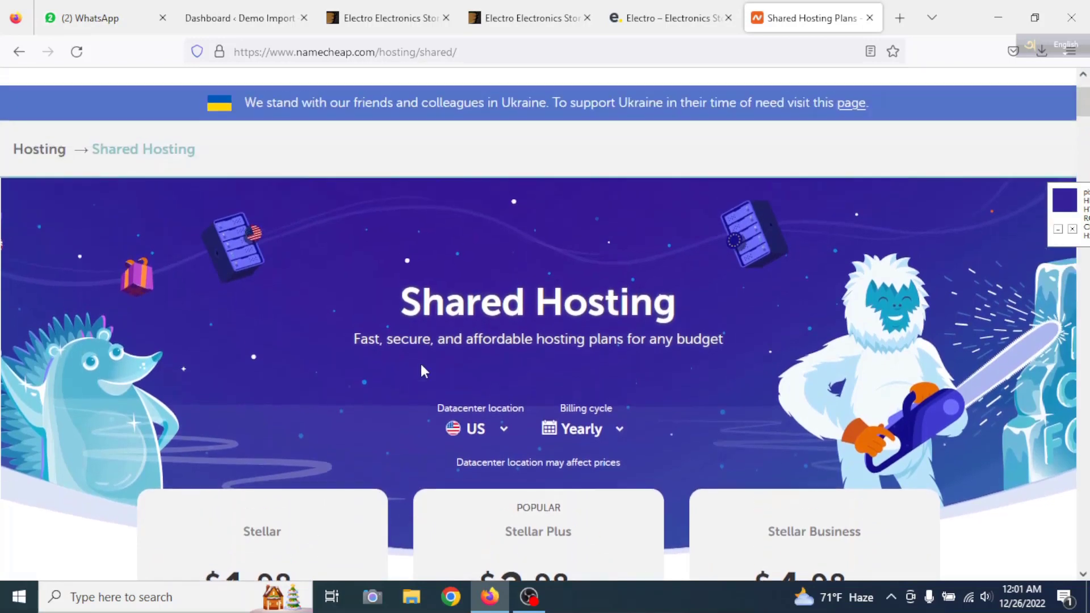
scroll(428, 360, down, 4)
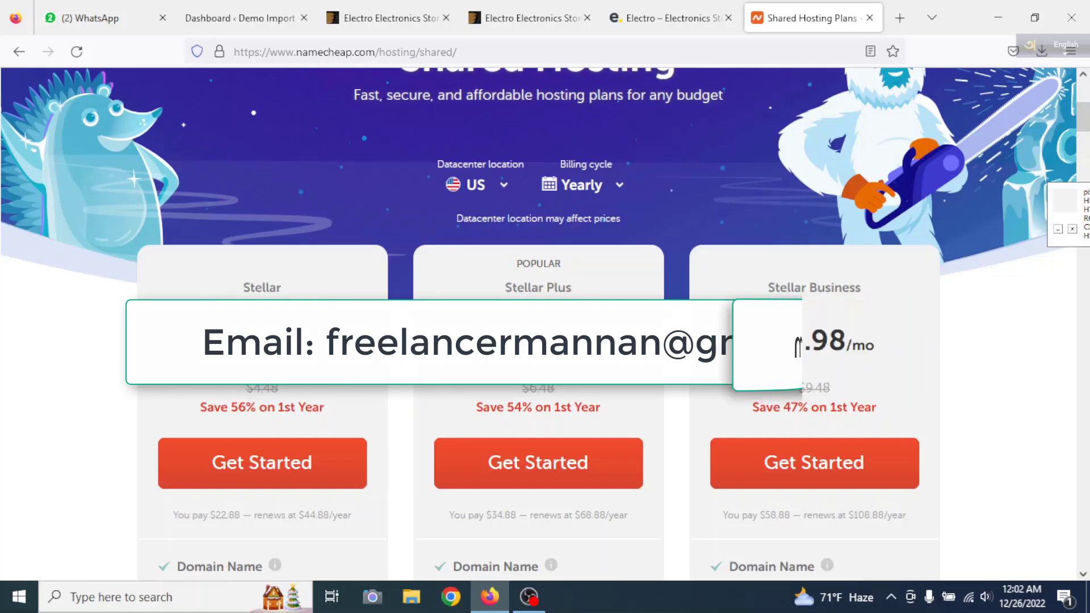
scroll(464, 274, up, 5)
Switch to the Demo Import site's WordPress admin and open the form for uploading a new theme.
click(248, 13)
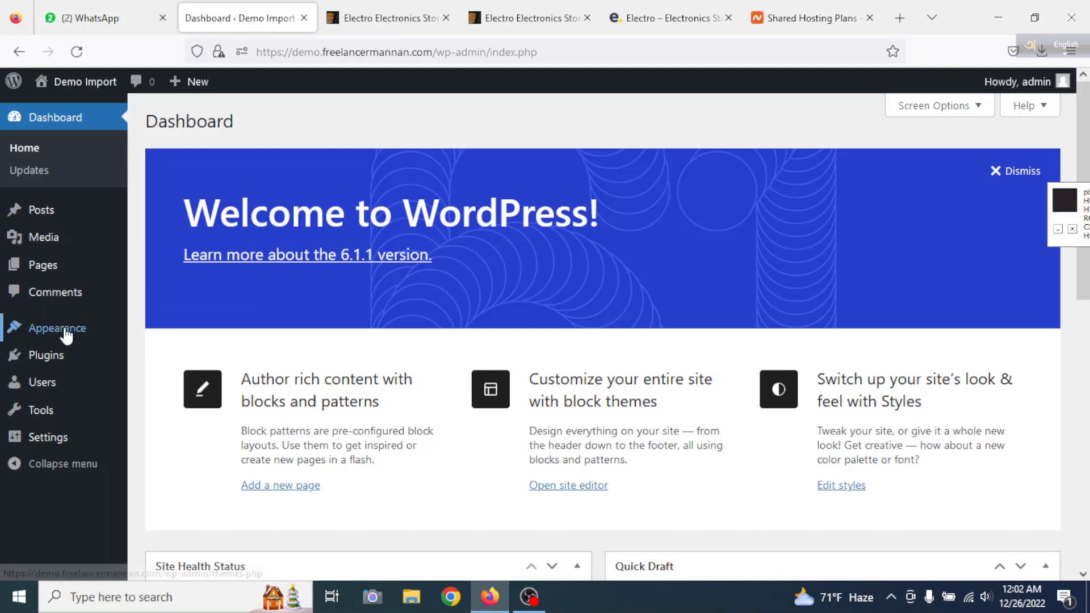
mouse_move(63, 334)
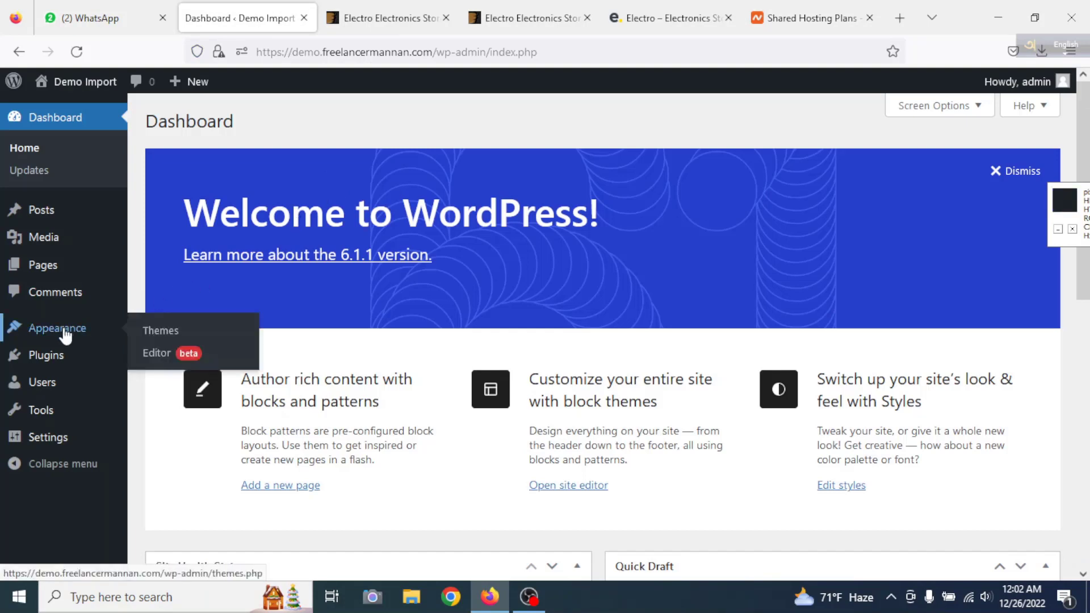
click(159, 334)
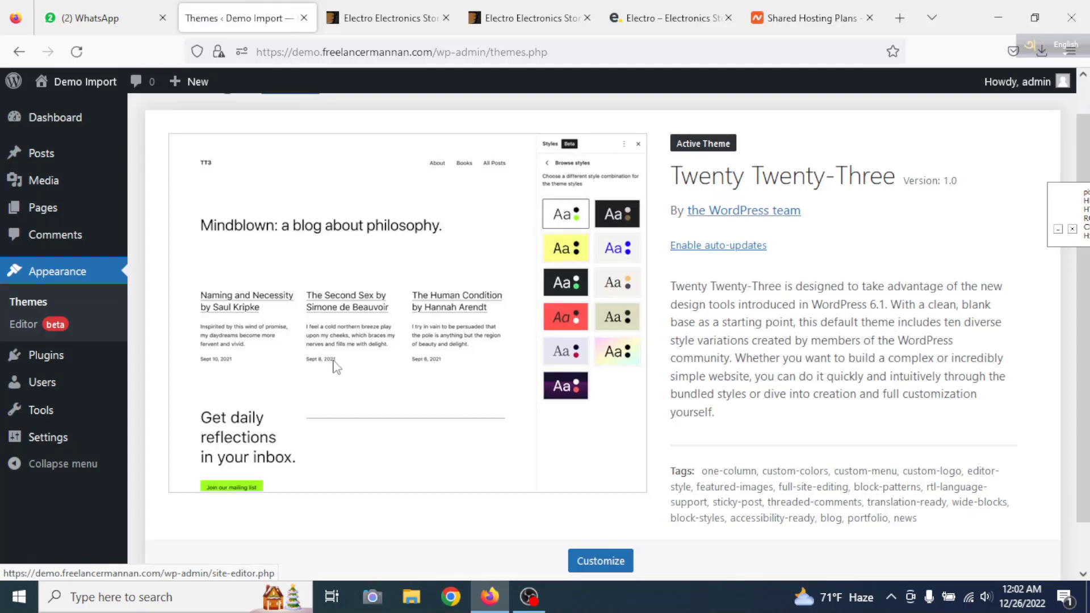
scroll(318, 335, up, 1)
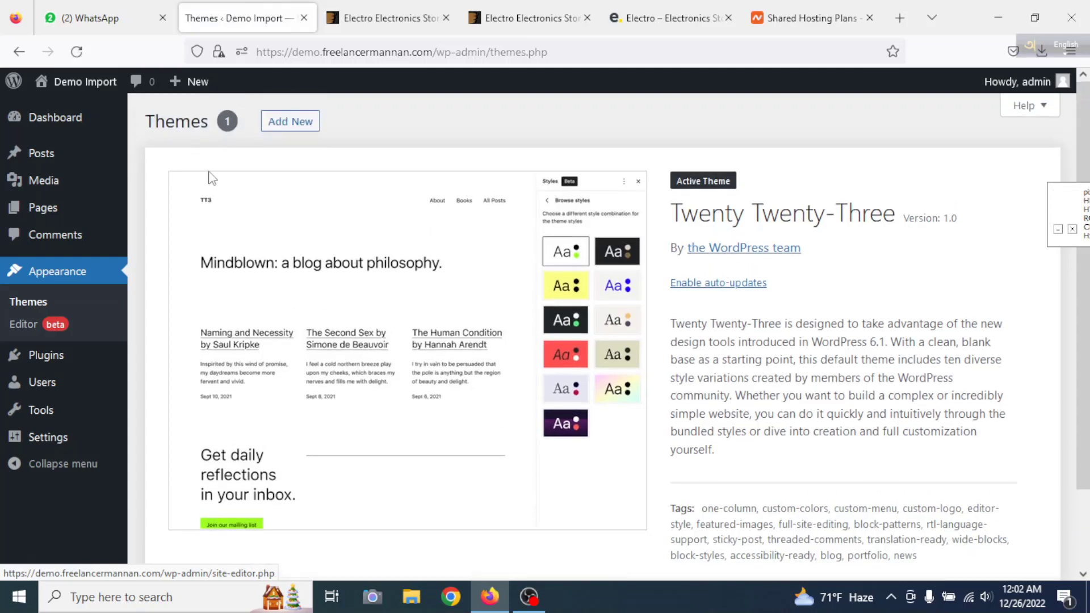
click(298, 123)
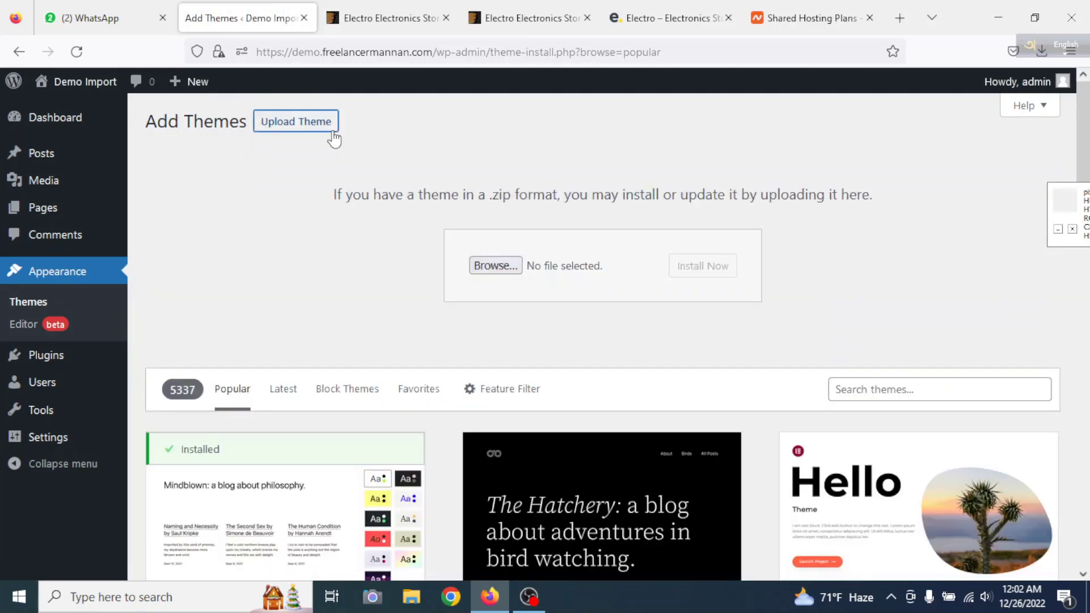
Upload electro.zip from the Downloads folder, install it as a theme and activate it.
click(492, 267)
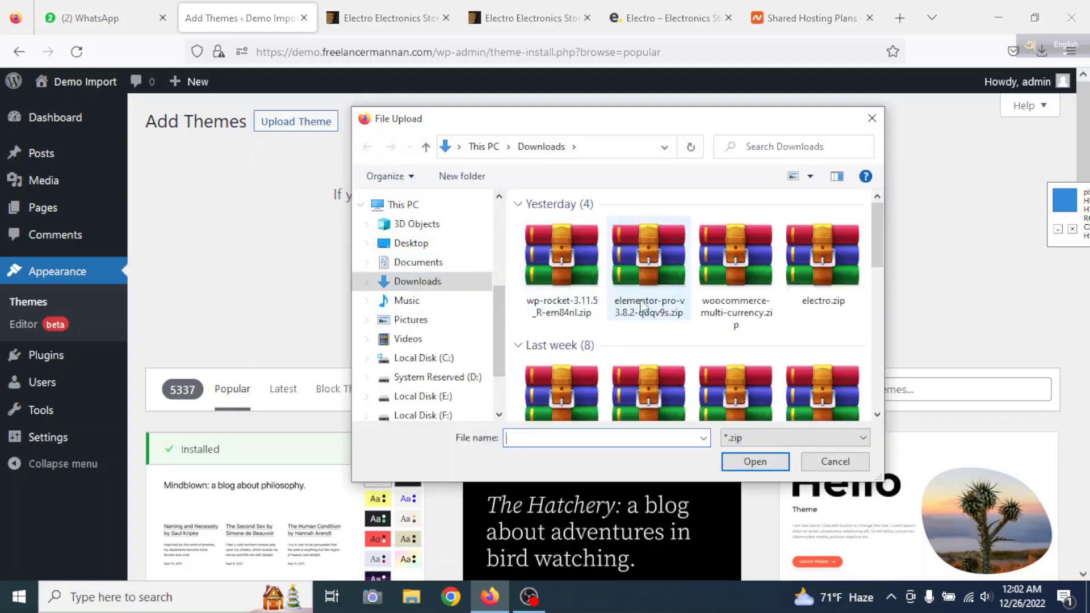
click(820, 263)
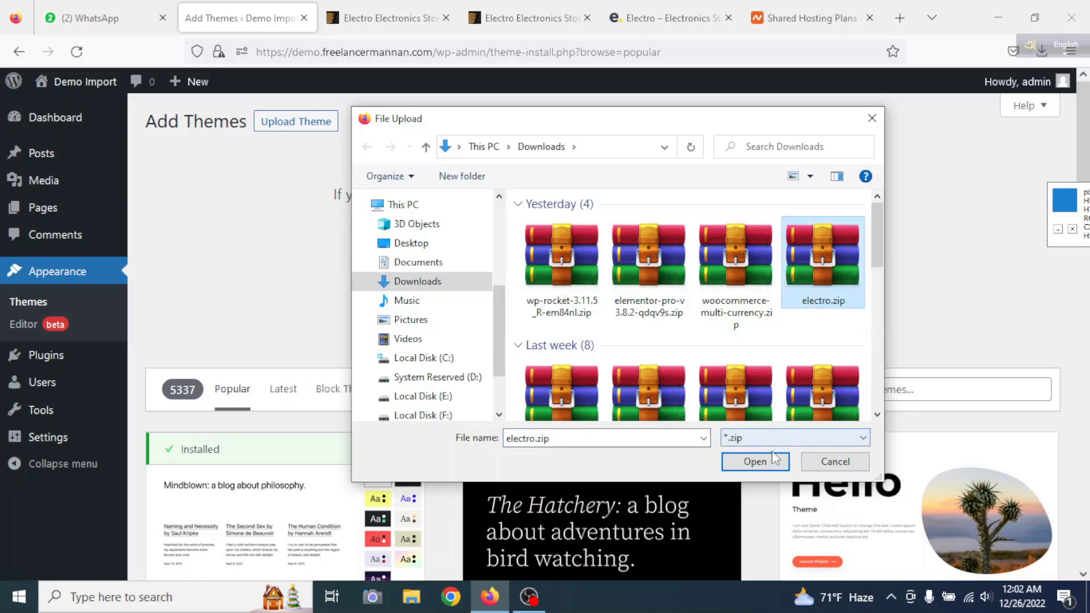
click(754, 463)
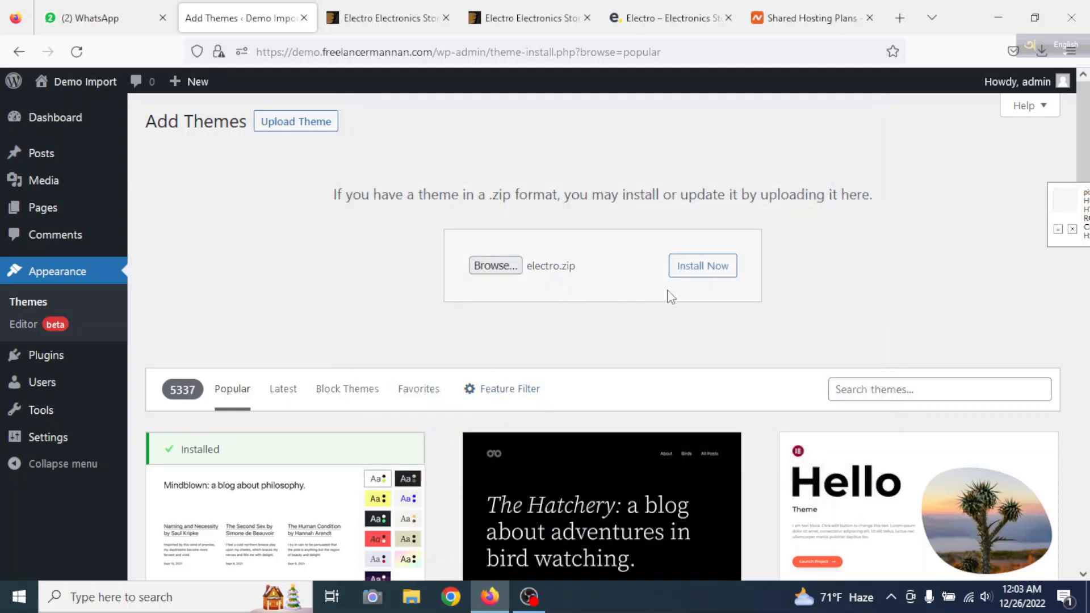
click(702, 269)
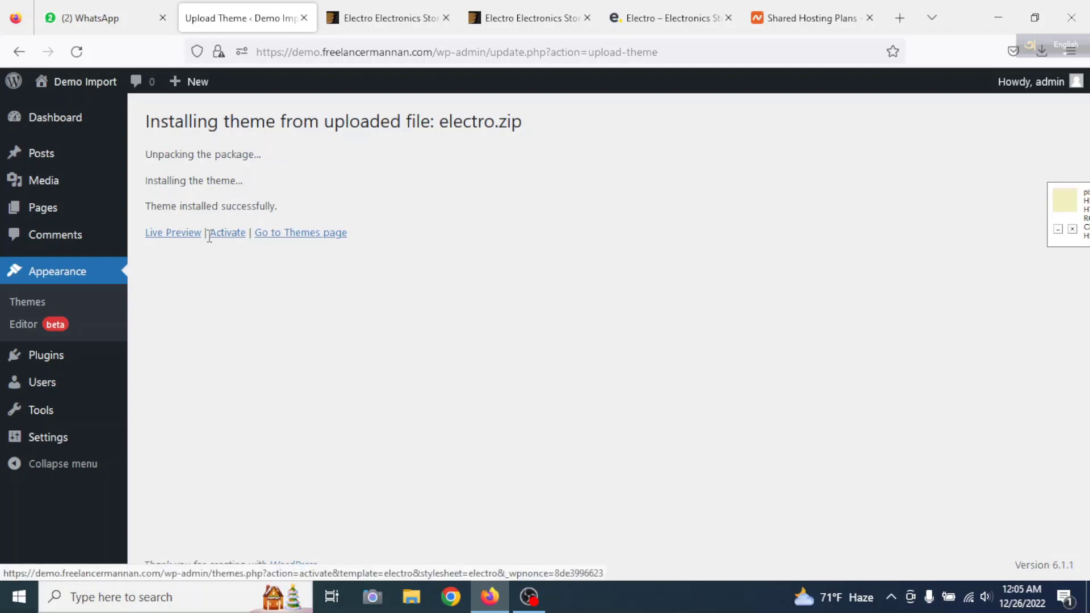
click(228, 234)
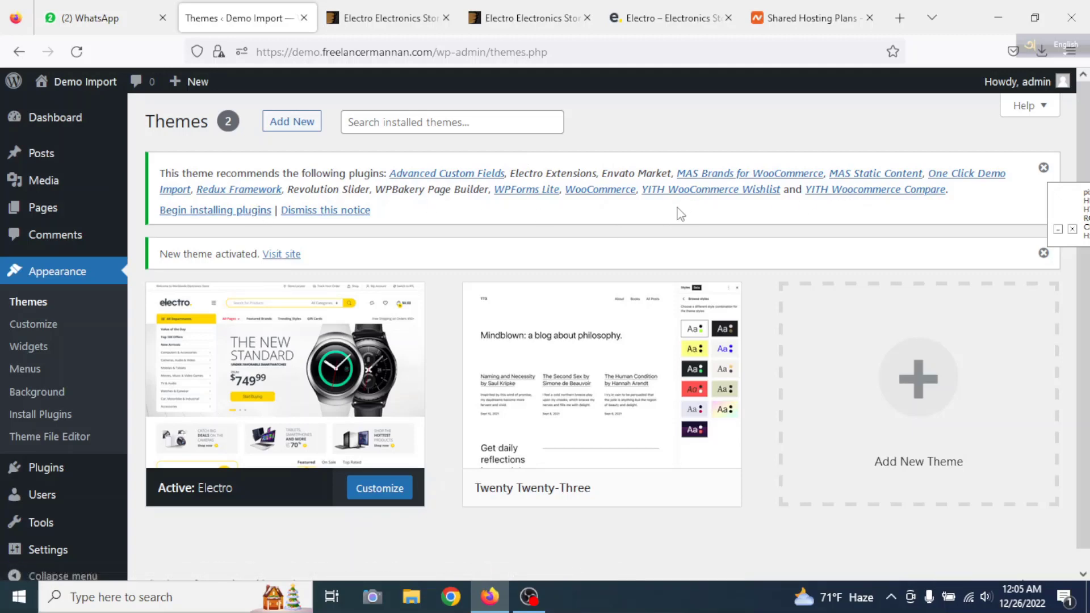
Open the Electro theme's recommended plugins list and install all of its plugins in bulk.
click(202, 215)
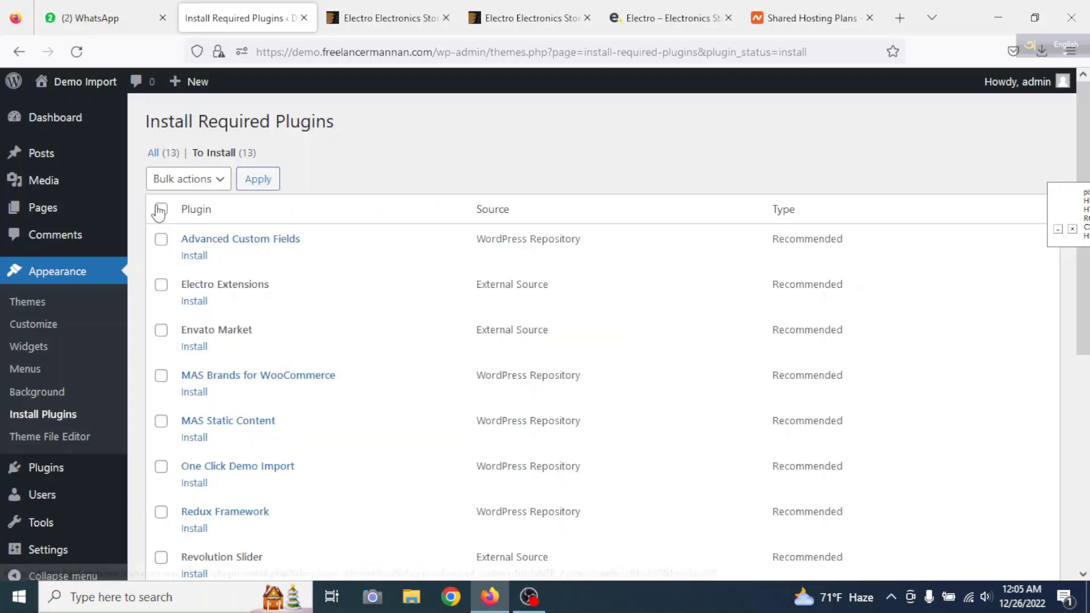
scroll(317, 323, down, 5)
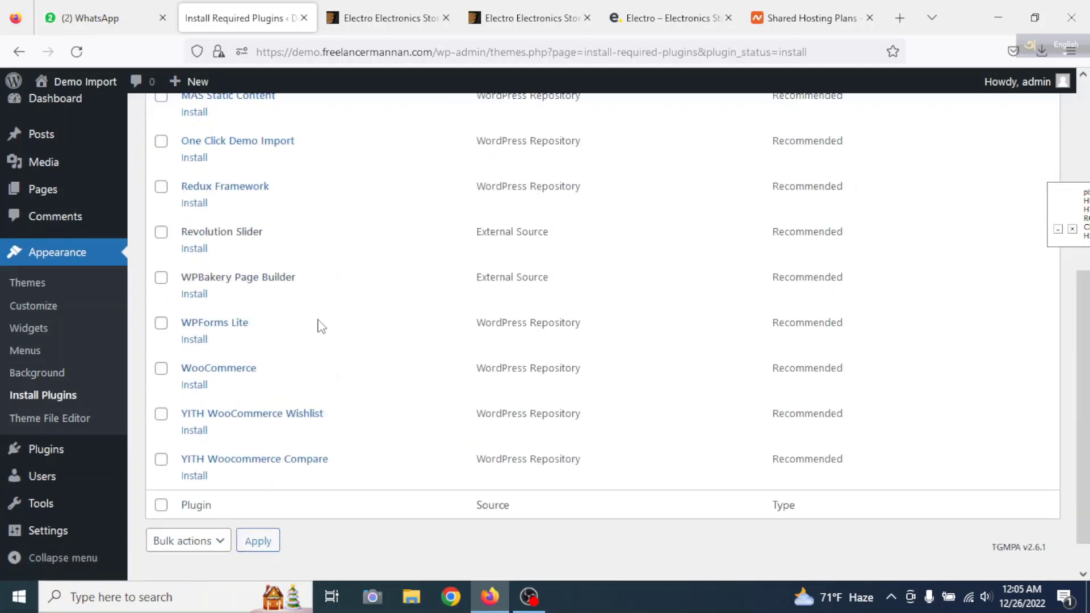
scroll(322, 326, up, 5)
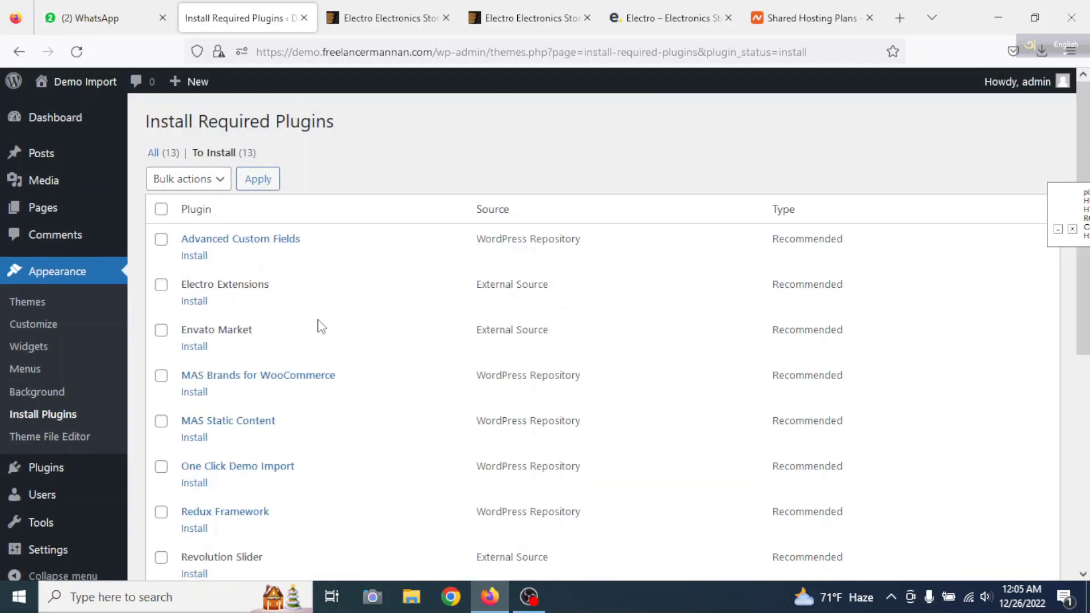
click(161, 209)
scroll(251, 375, down, 5)
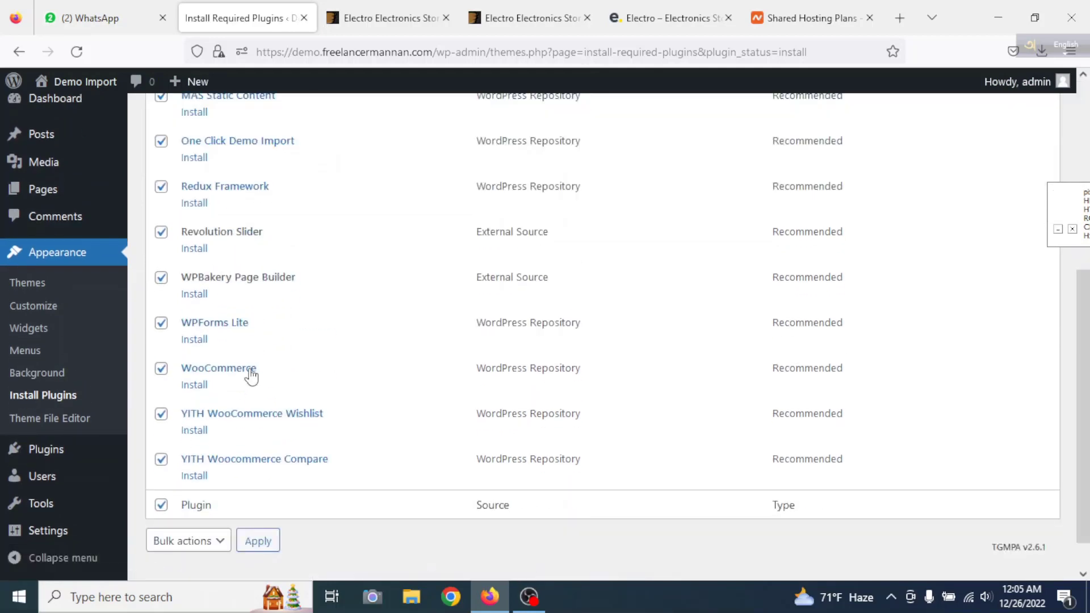
scroll(251, 374, up, 5)
click(220, 180)
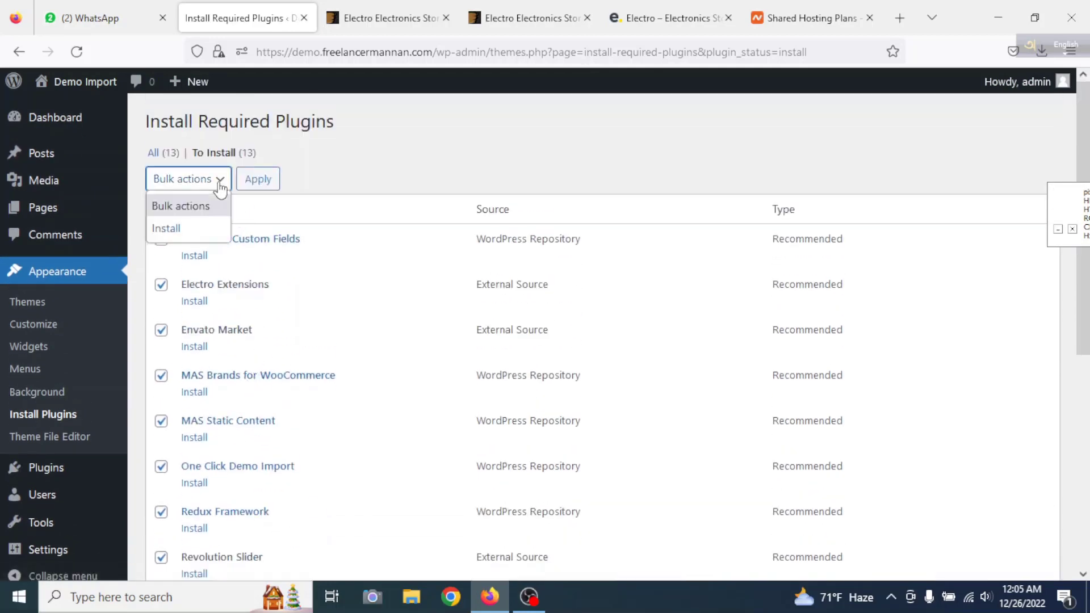
click(170, 228)
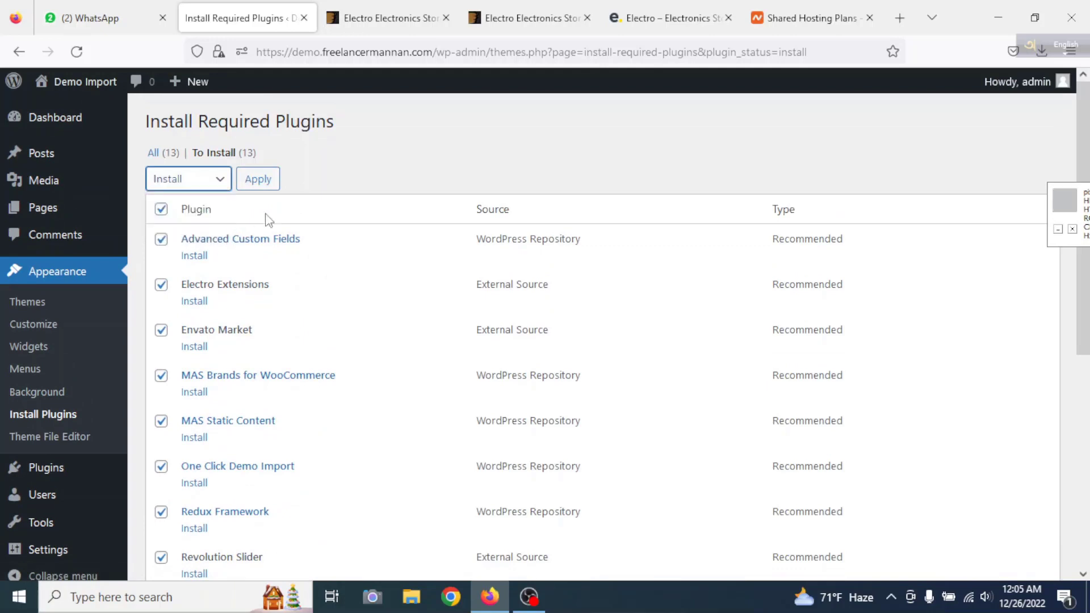
click(258, 179)
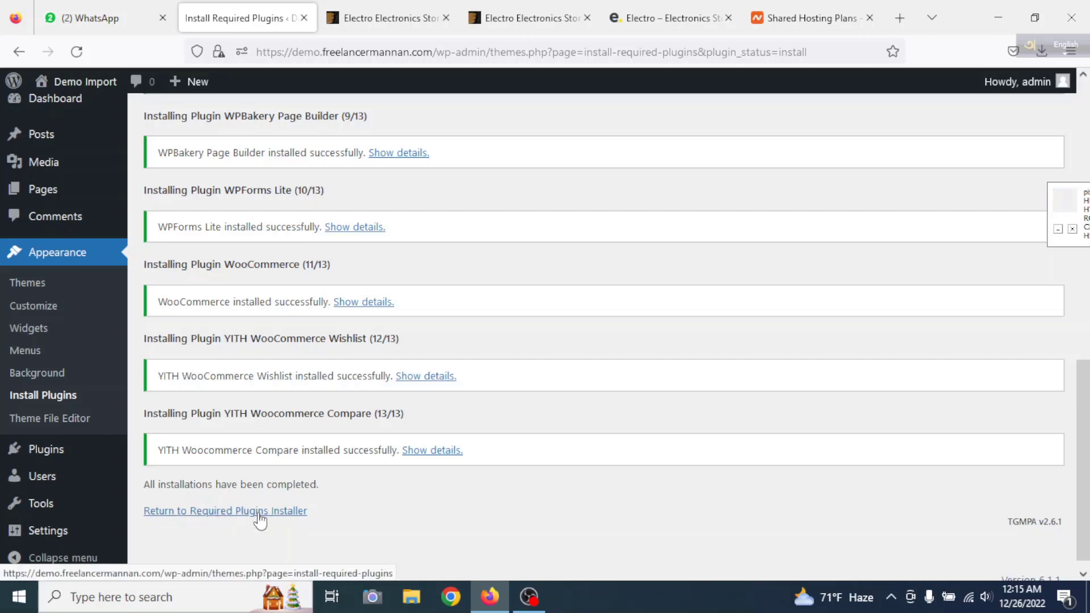
Return to the required plugins installer and activate all the installed plugins in bulk.
click(223, 512)
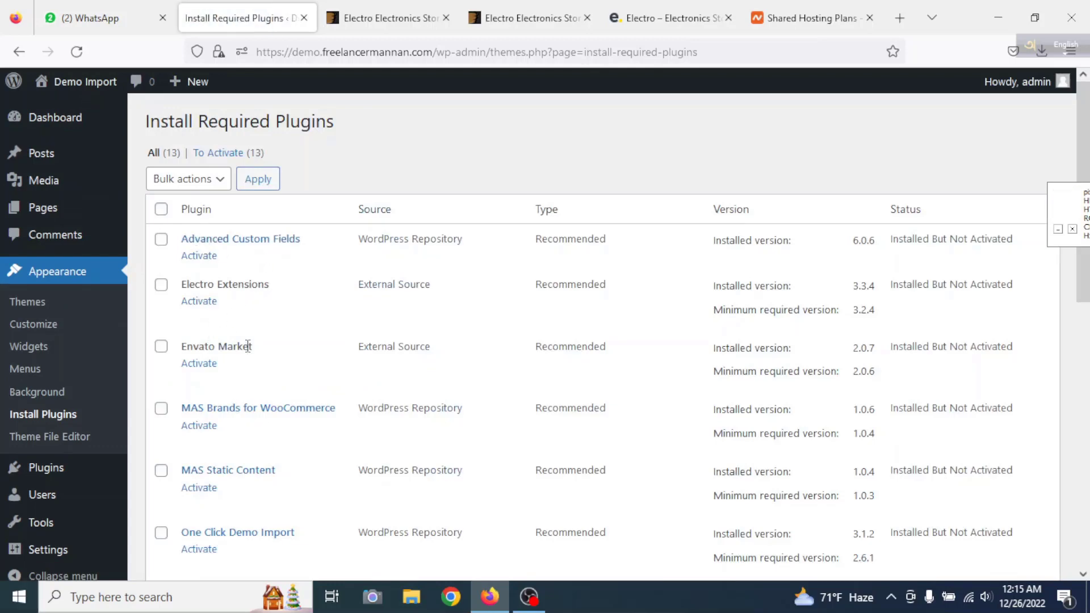
scroll(248, 346, down, 10)
scroll(268, 360, up, 10)
click(161, 209)
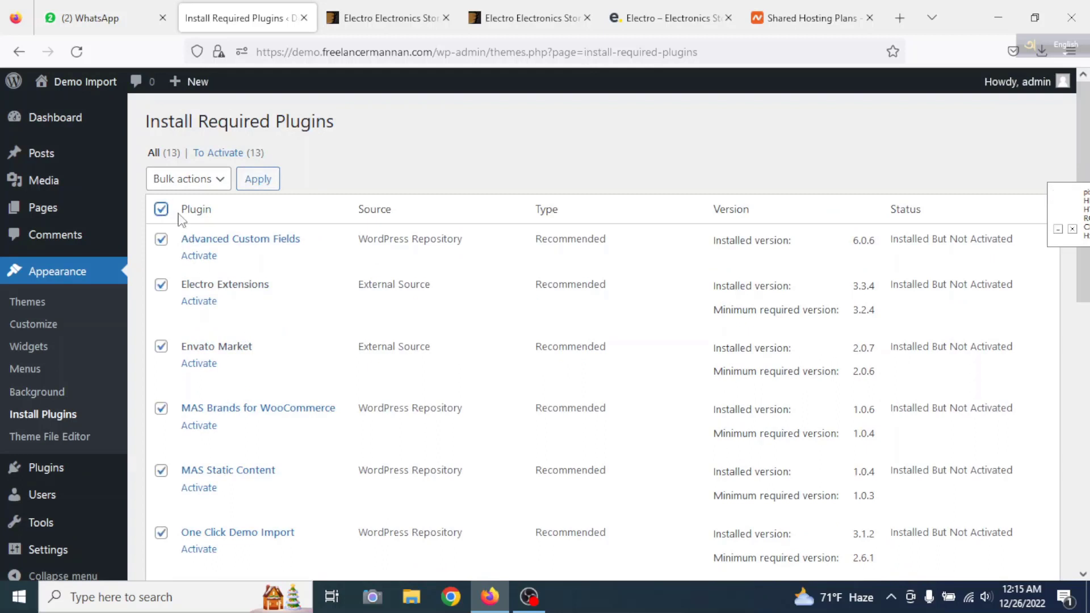
click(220, 179)
click(193, 274)
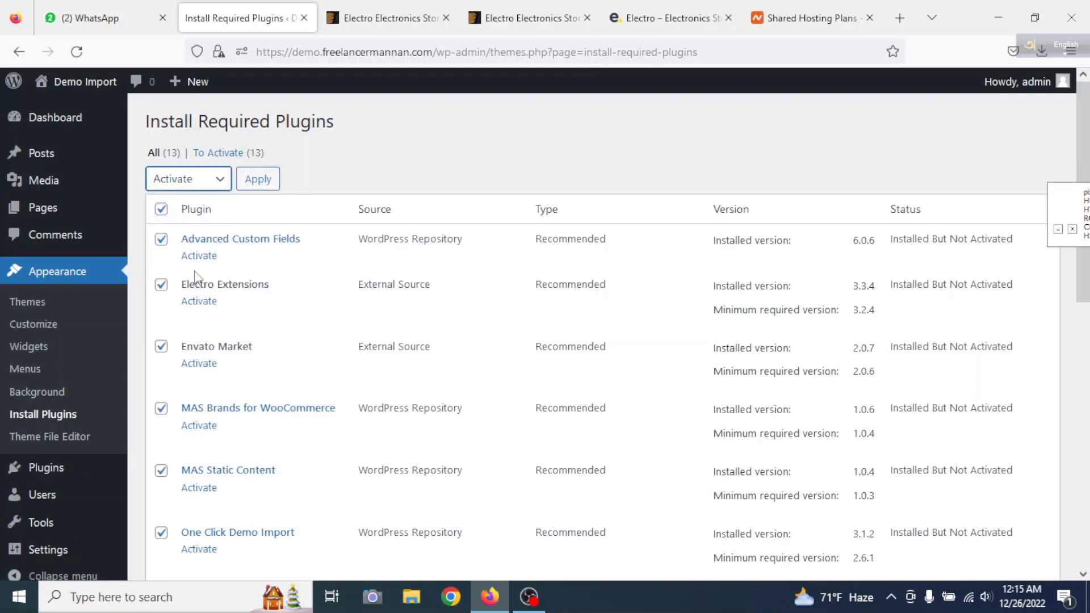
click(257, 181)
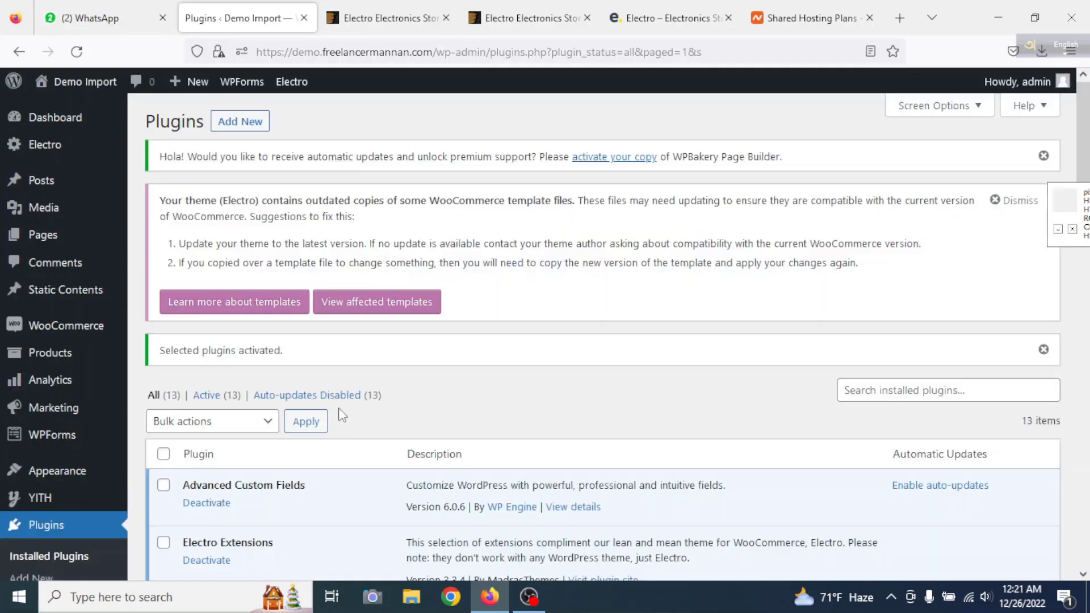
Check the list of installed plugins and open the theme's Import Demo Data page.
scroll(348, 408, down, 10)
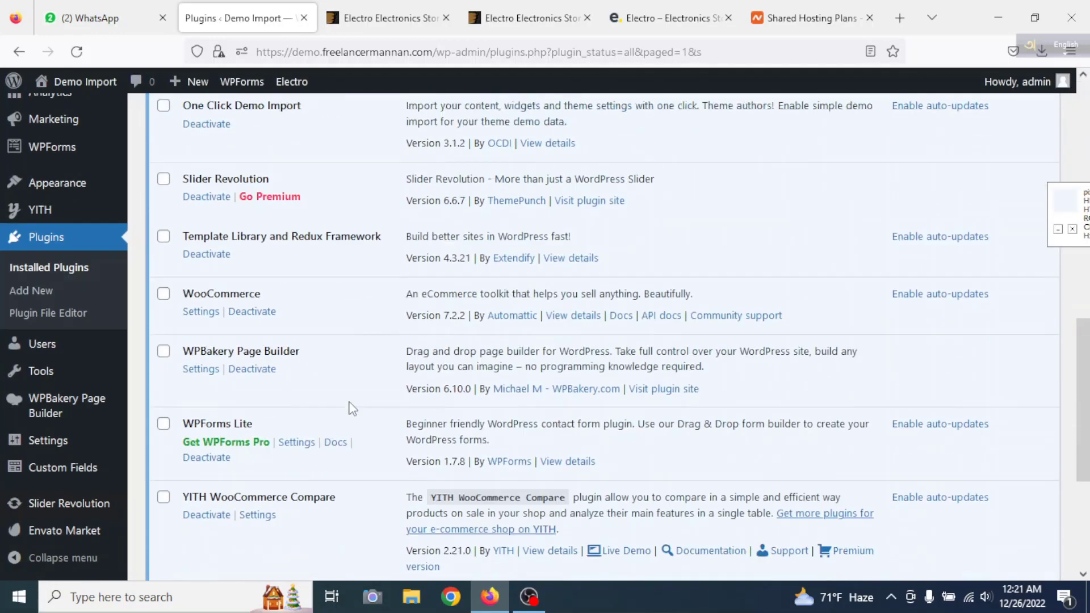
scroll(350, 404, down, 4)
scroll(350, 405, up, 8)
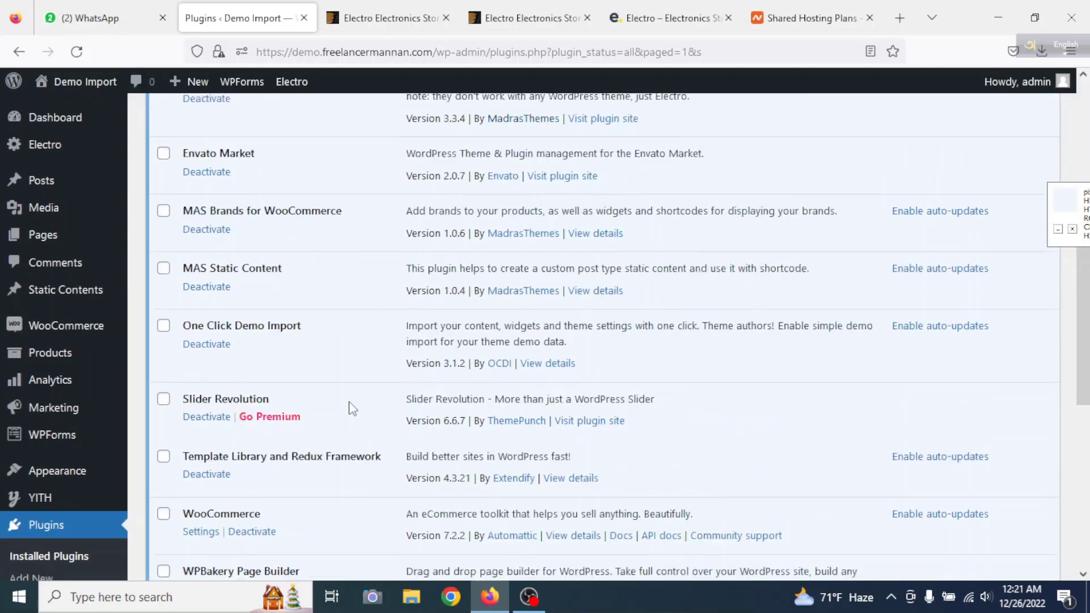
scroll(352, 407, up, 8)
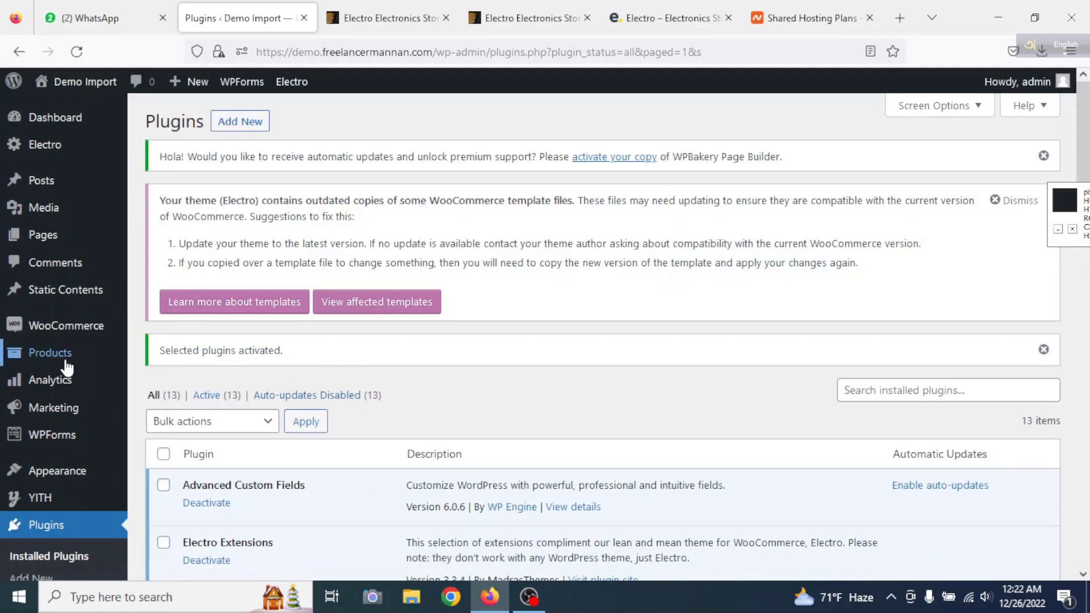
scroll(54, 397, down, 3)
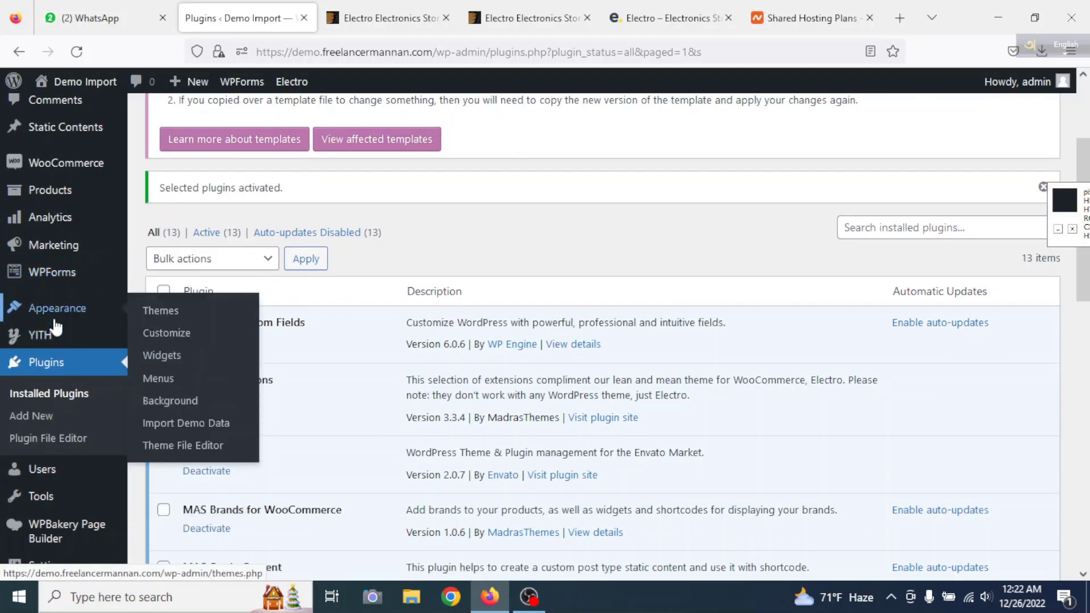
click(204, 433)
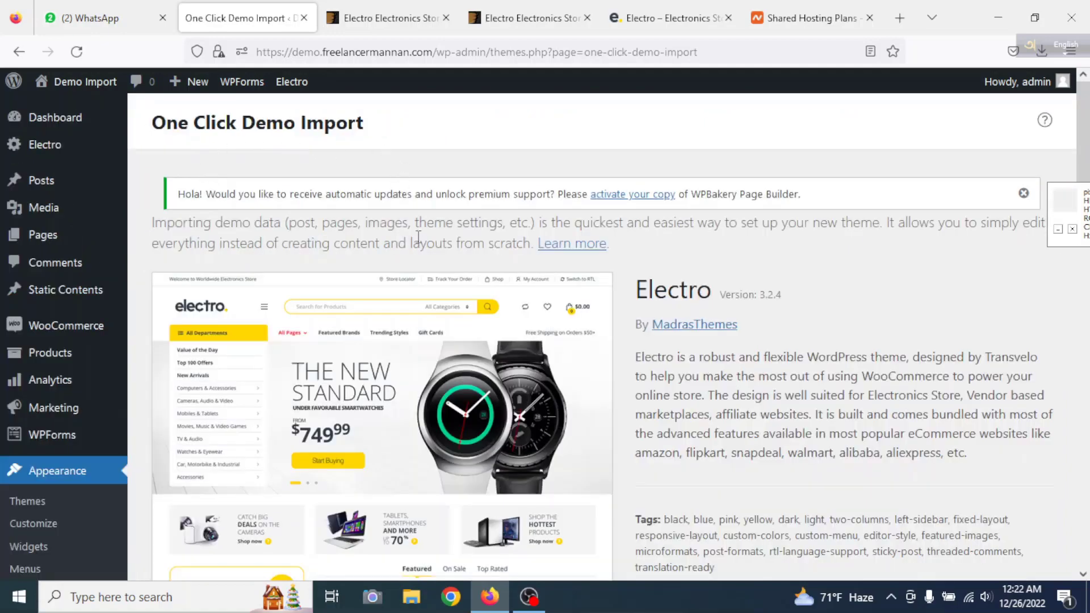
Browse the Electro demos offered for import, comparing the WP Bakery Page Builder, Home v10, v11 and v12 versions.
scroll(420, 241, down, 3)
scroll(526, 329, down, 9)
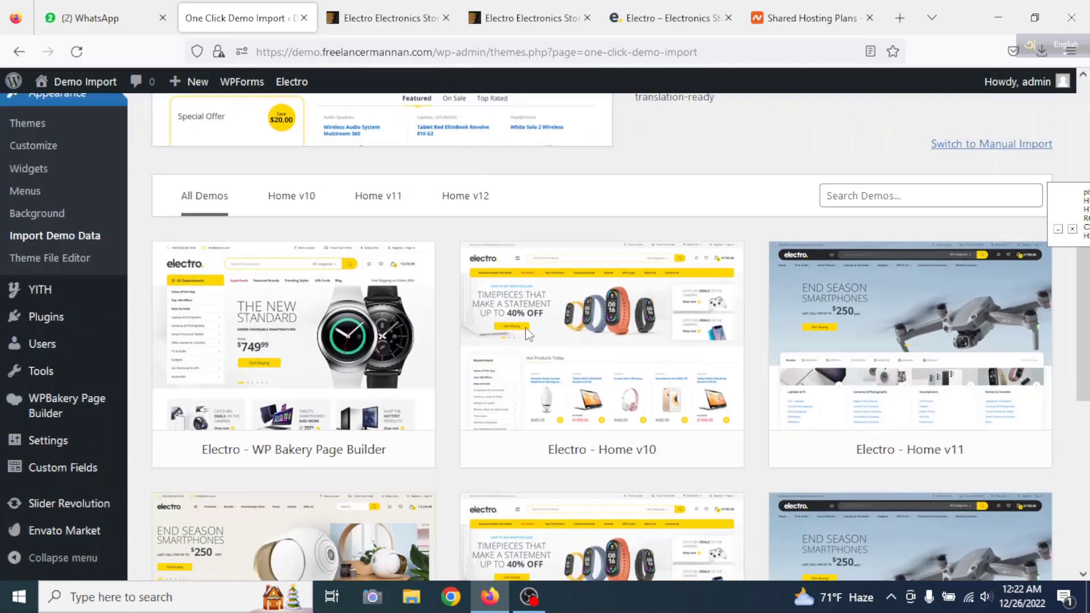
scroll(612, 409, down, 5)
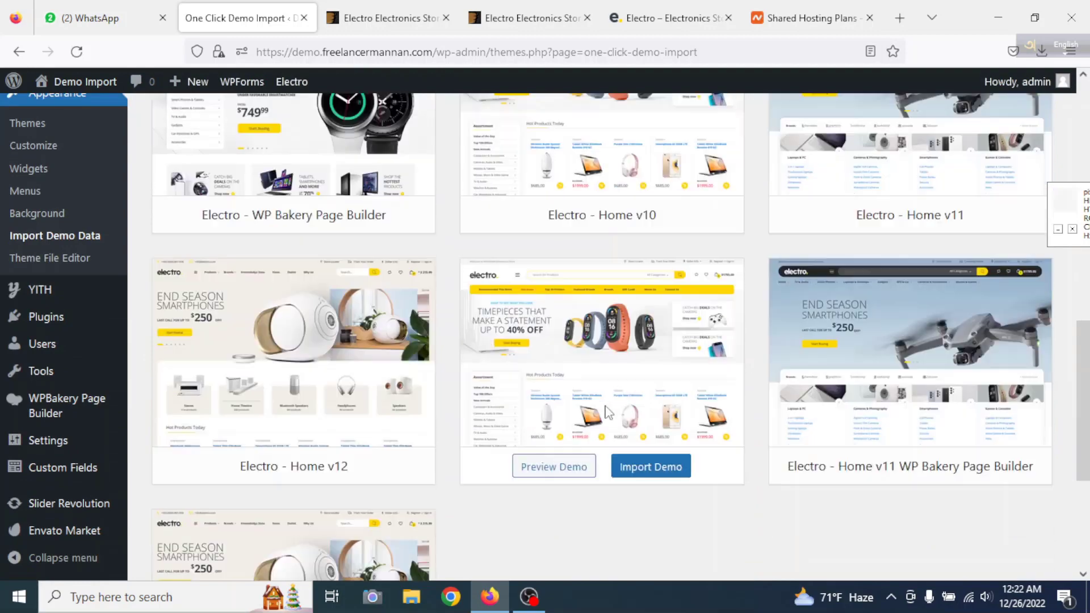
scroll(613, 409, up, 4)
scroll(612, 408, up, 4)
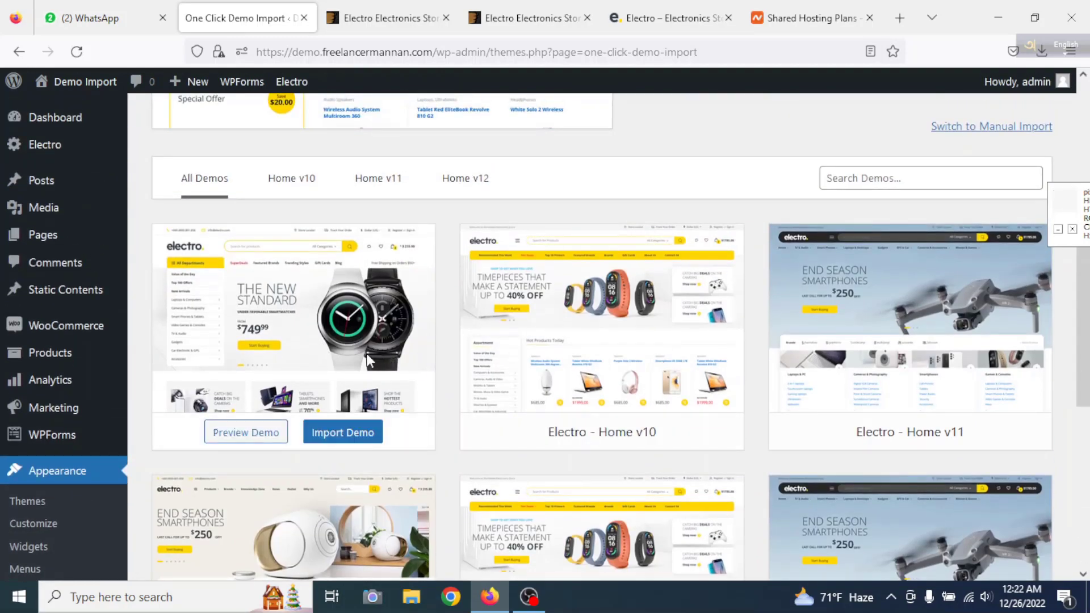
scroll(760, 392, down, 2)
scroll(760, 391, down, 1)
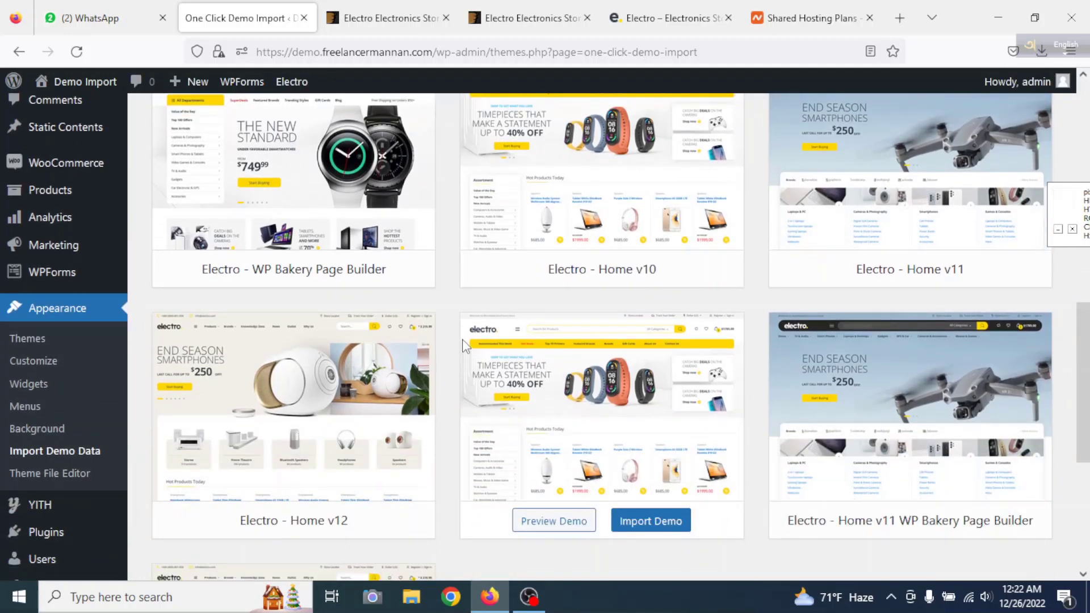
scroll(477, 340, up, 3)
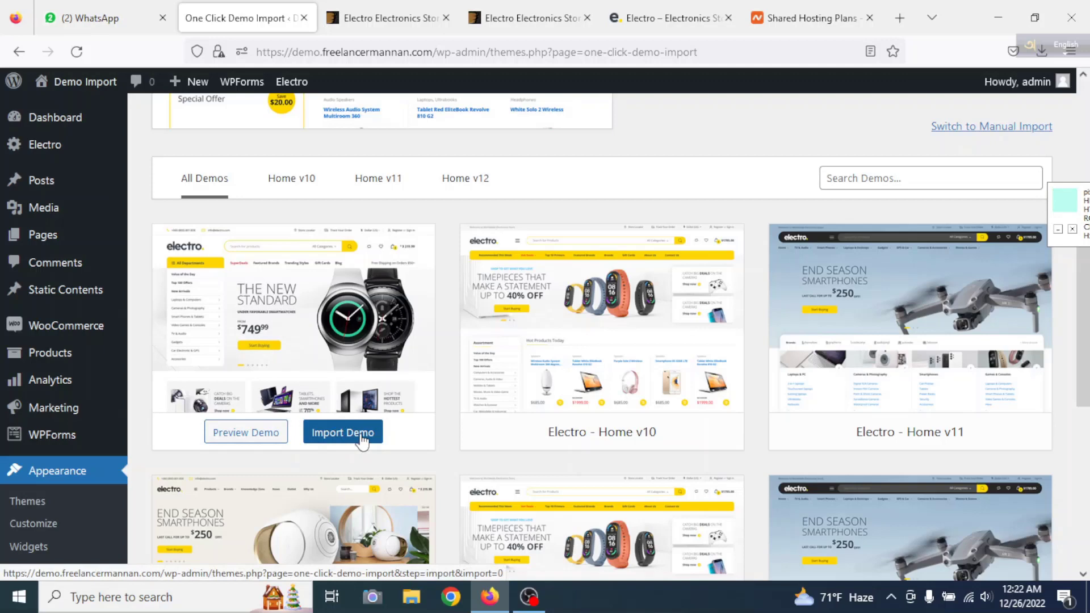
Open the site's front page in a separate browser tab and examine its layout before importing the demo.
mouse_move(85, 82)
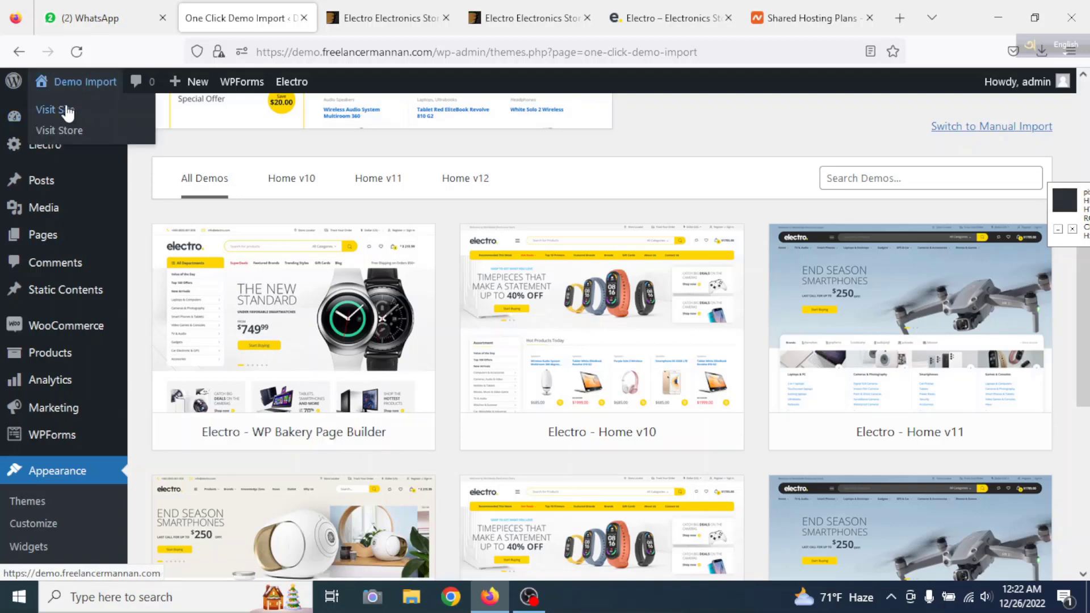
right_click(67, 113)
click(94, 119)
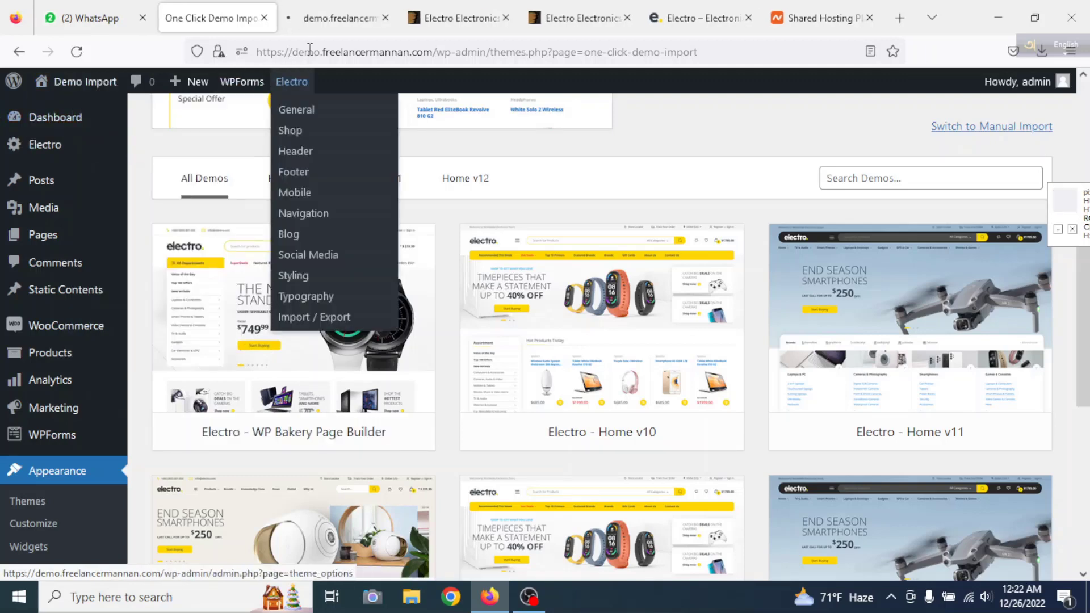
click(335, 18)
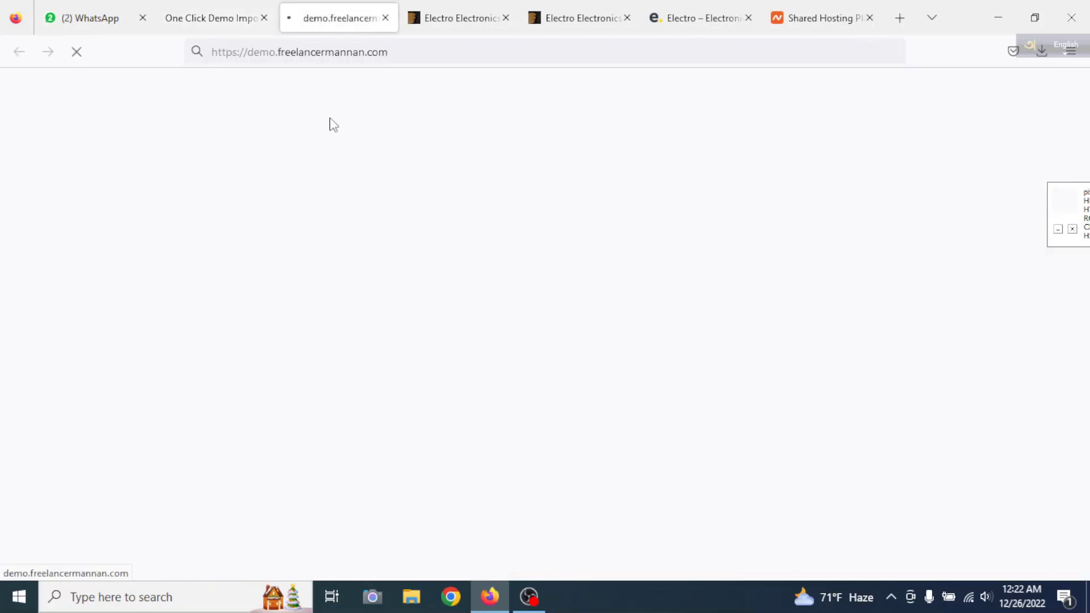
scroll(493, 279, down, 5)
scroll(498, 286, up, 5)
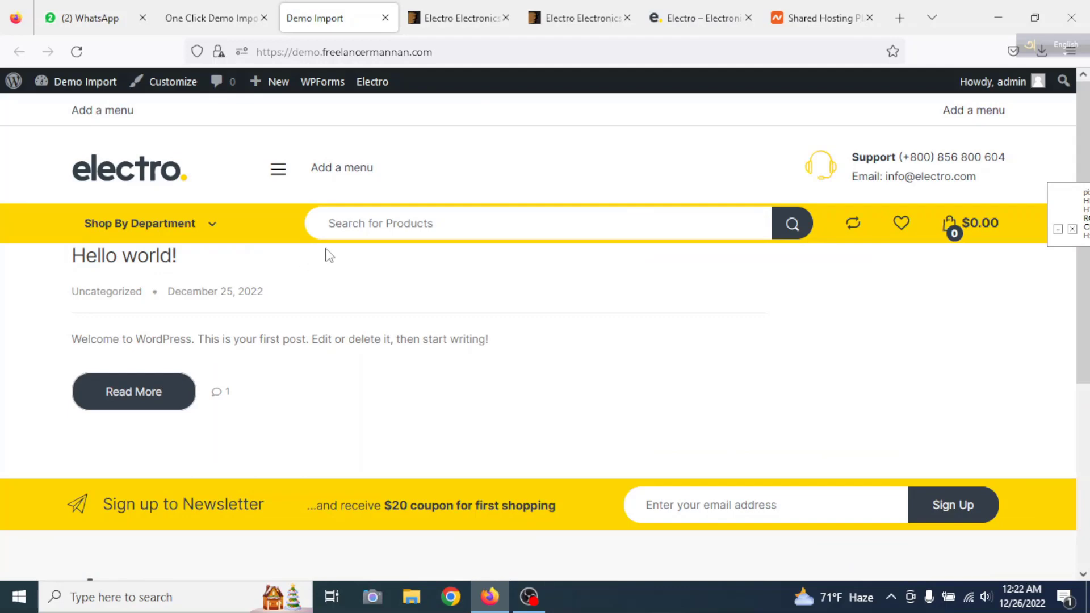
scroll(448, 253, down, 2)
scroll(405, 238, up, 2)
scroll(507, 352, down, 4)
scroll(508, 344, up, 4)
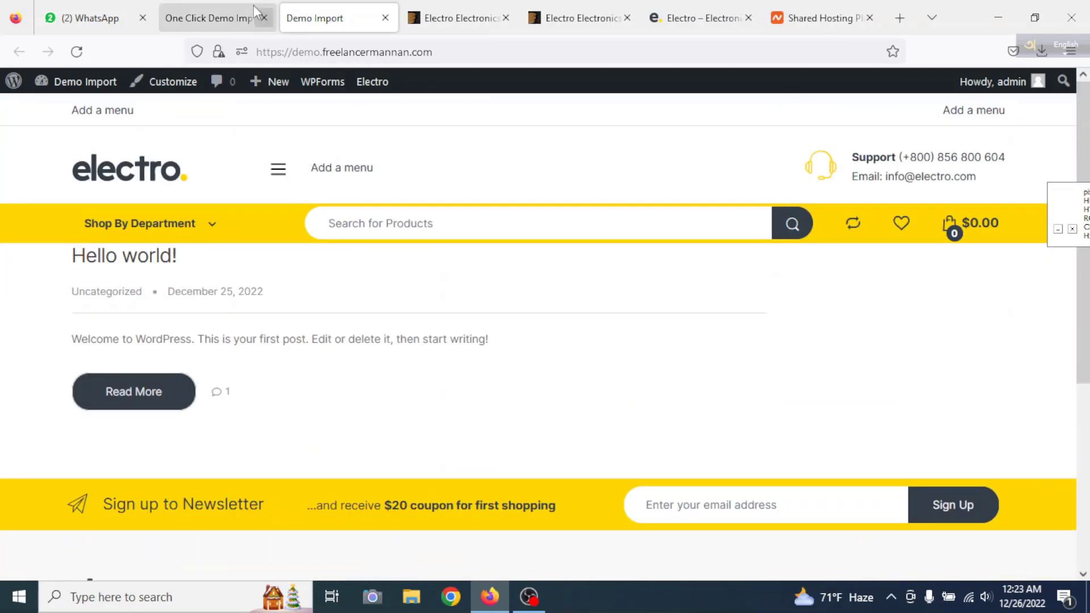
Return to the demo import list and choose the Electro - WP Bakery Page Builder demo for import.
click(193, 22)
mouse_move(287, 233)
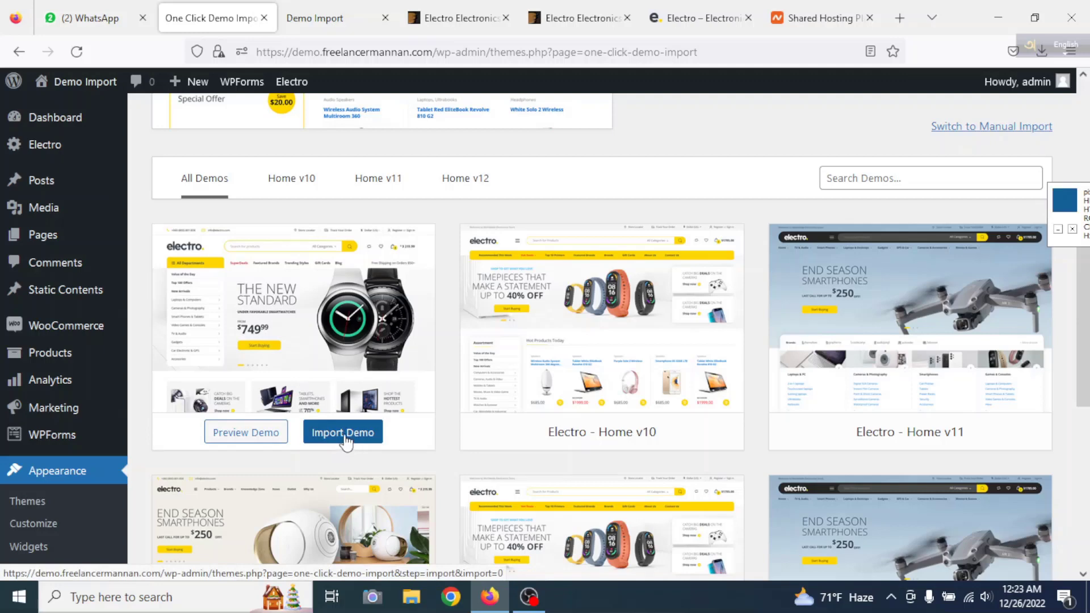
click(346, 436)
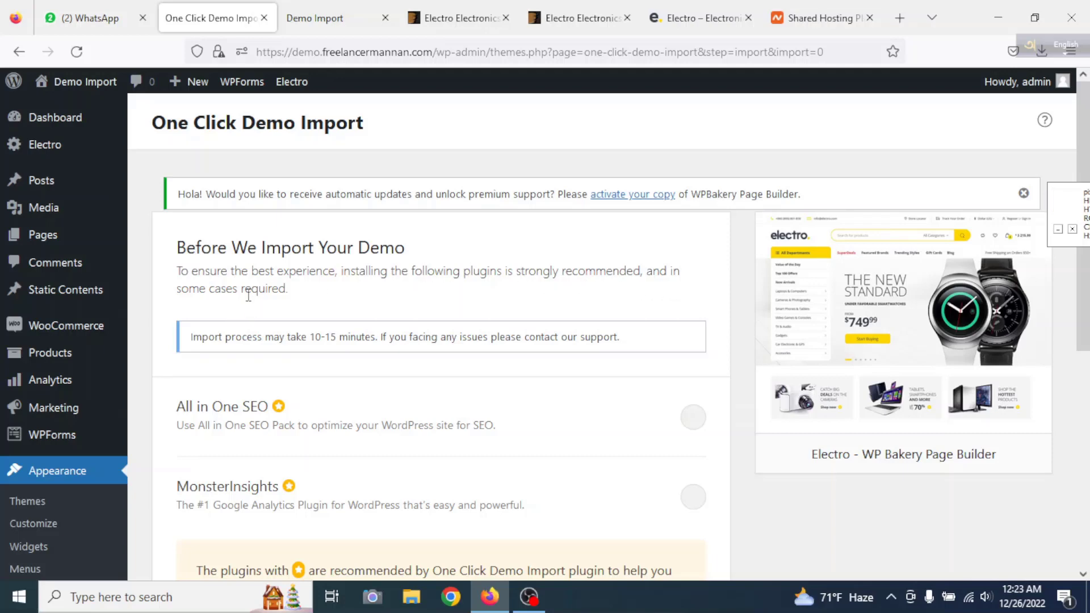
Review the pre-import plugin recommendations and start the demo import without selecting All in One SEO or MonsterInsights.
scroll(336, 365, down, 4)
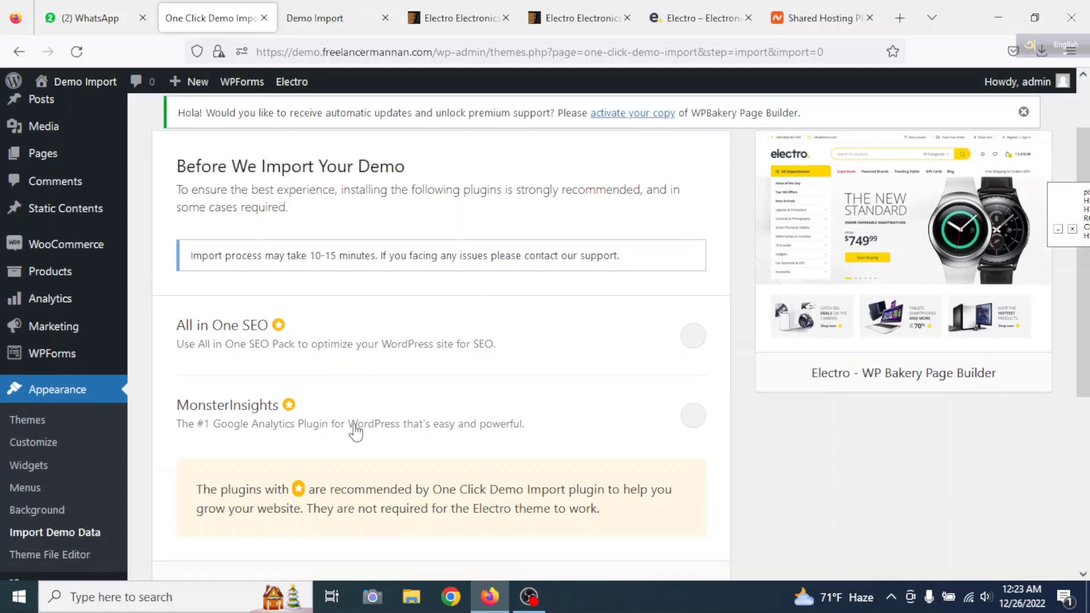
scroll(366, 420, up, 3)
scroll(378, 347, down, 2)
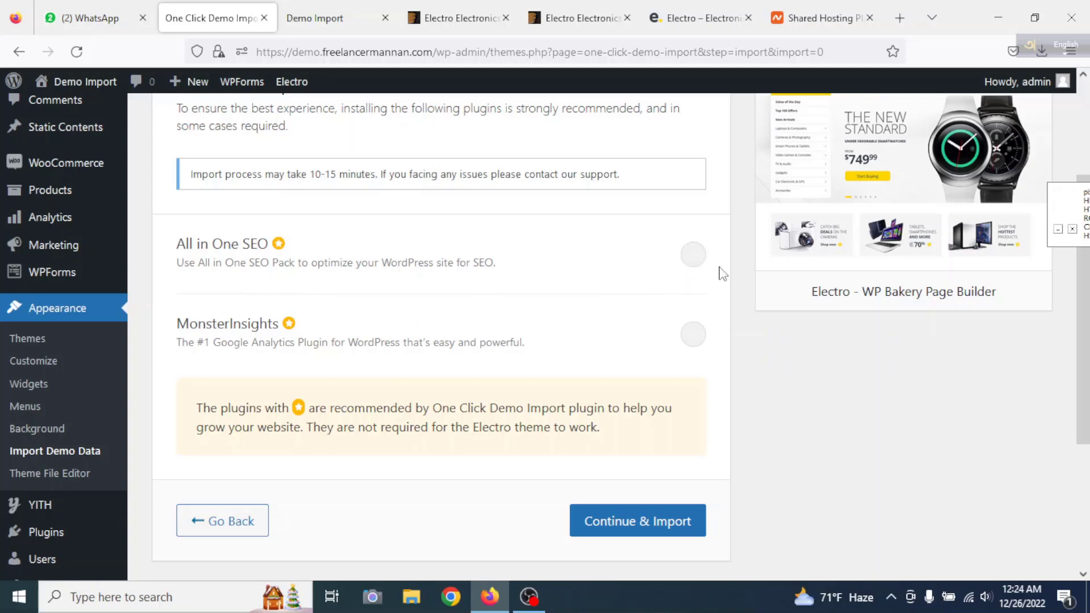
scroll(627, 389, down, 3)
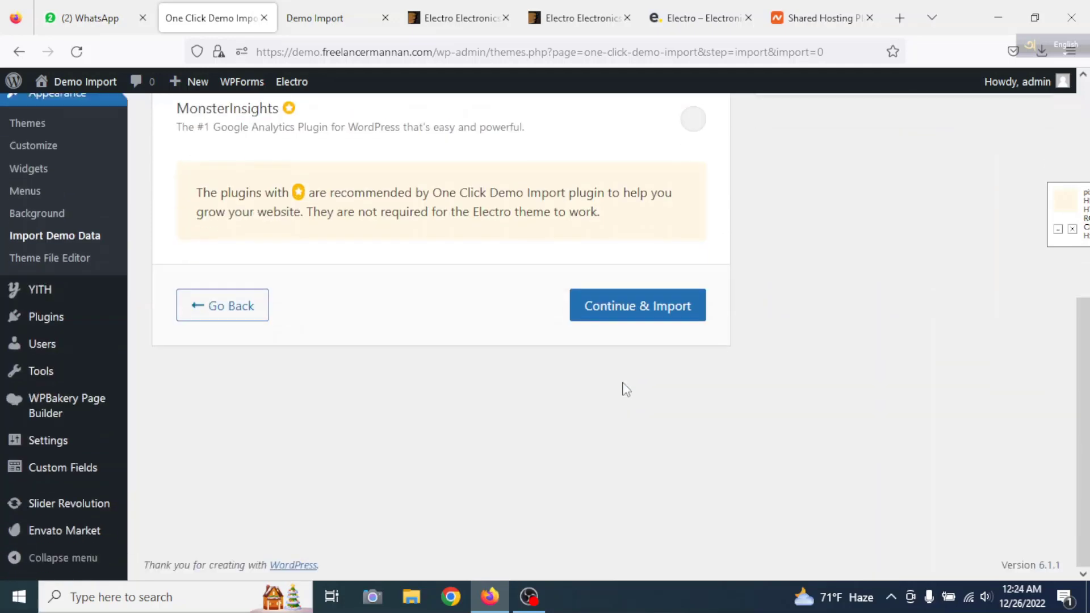
click(651, 314)
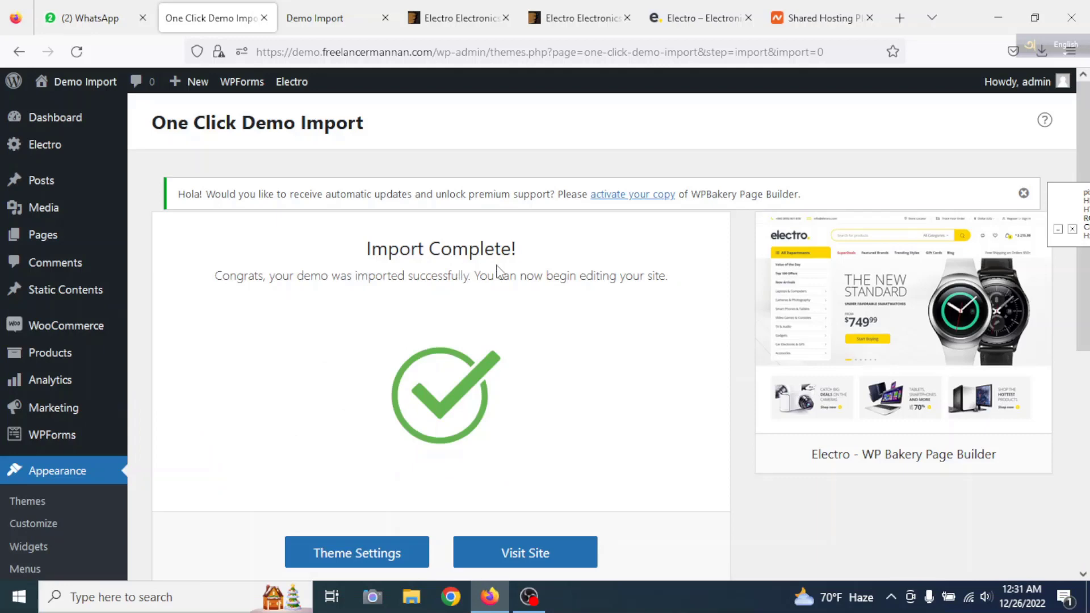
Go from the finished import to the site's front page and reload it to show the imported demo content.
scroll(506, 382, down, 2)
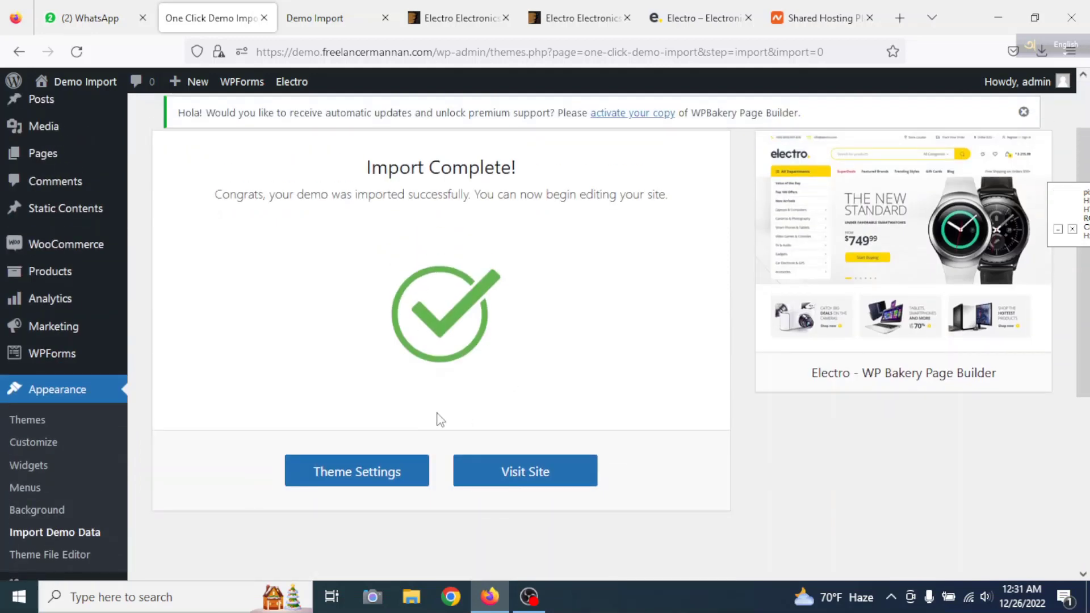
click(525, 470)
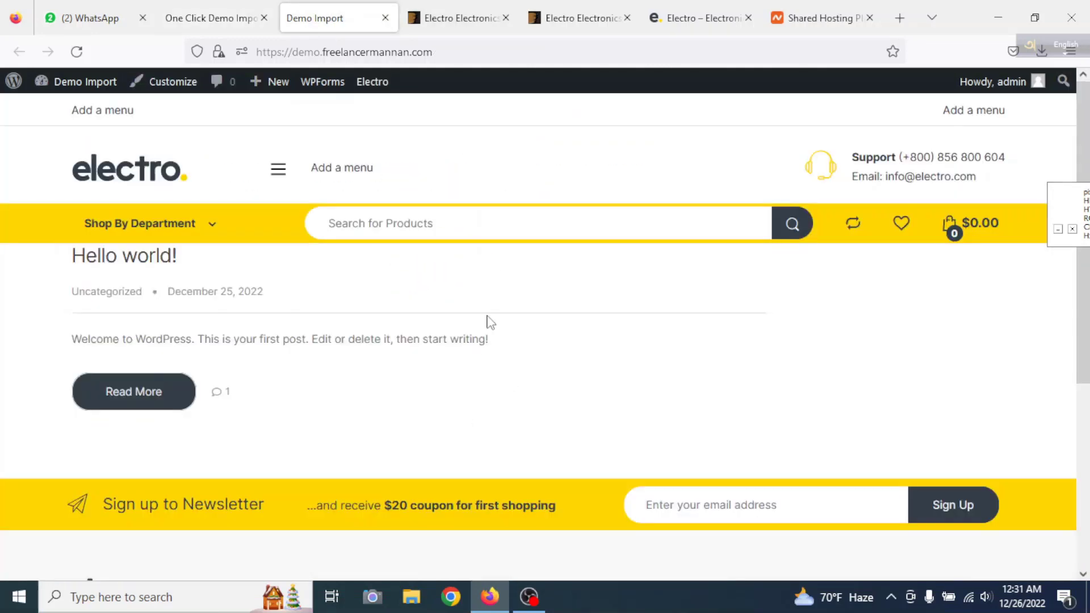
scroll(486, 318, down, 5)
scroll(480, 405, up, 5)
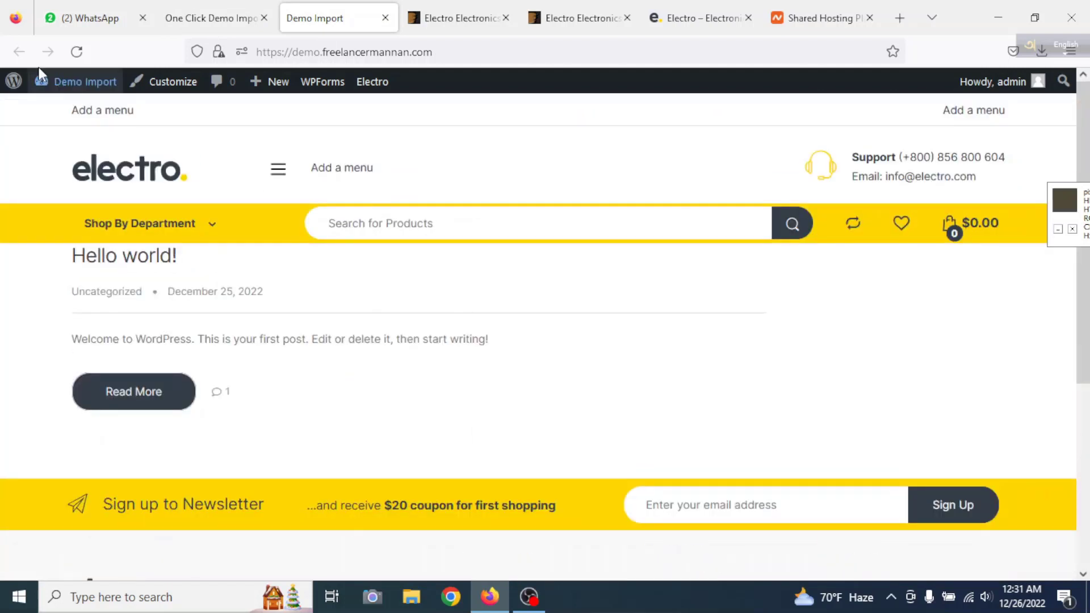
click(76, 51)
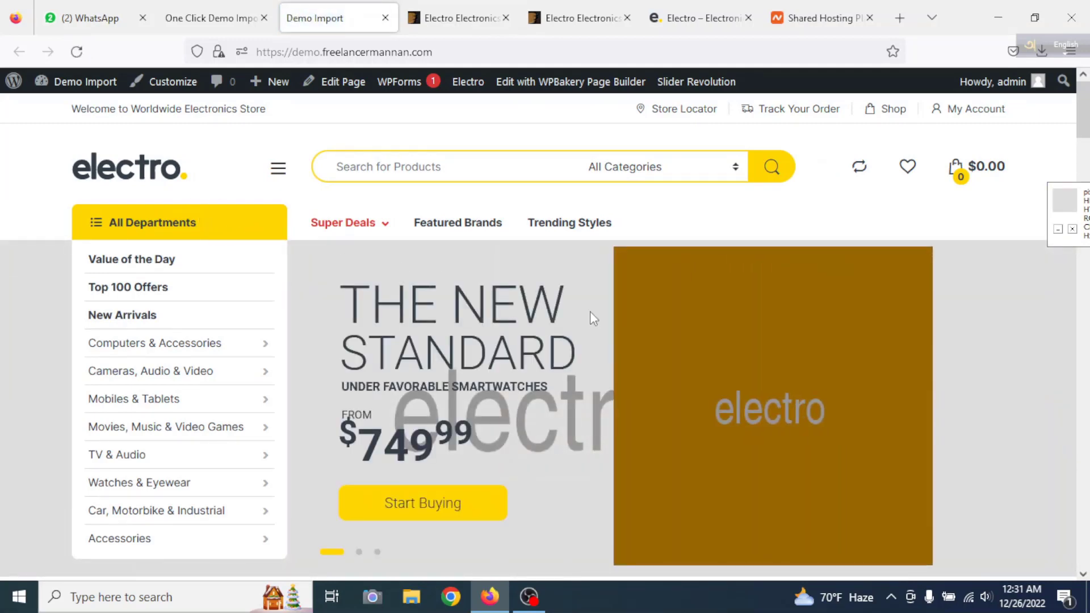
Examine the imported storefront from the banner slider to the footer, including the promotional blocks, product sections and images.
scroll(590, 313, down, 5)
scroll(590, 313, down, 15)
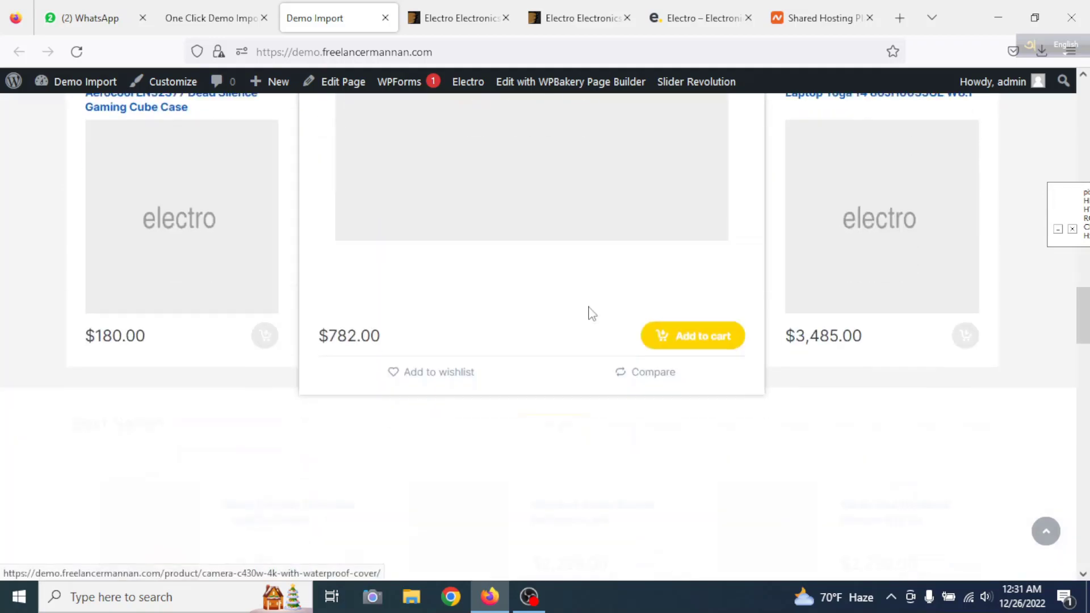
scroll(590, 312, down, 15)
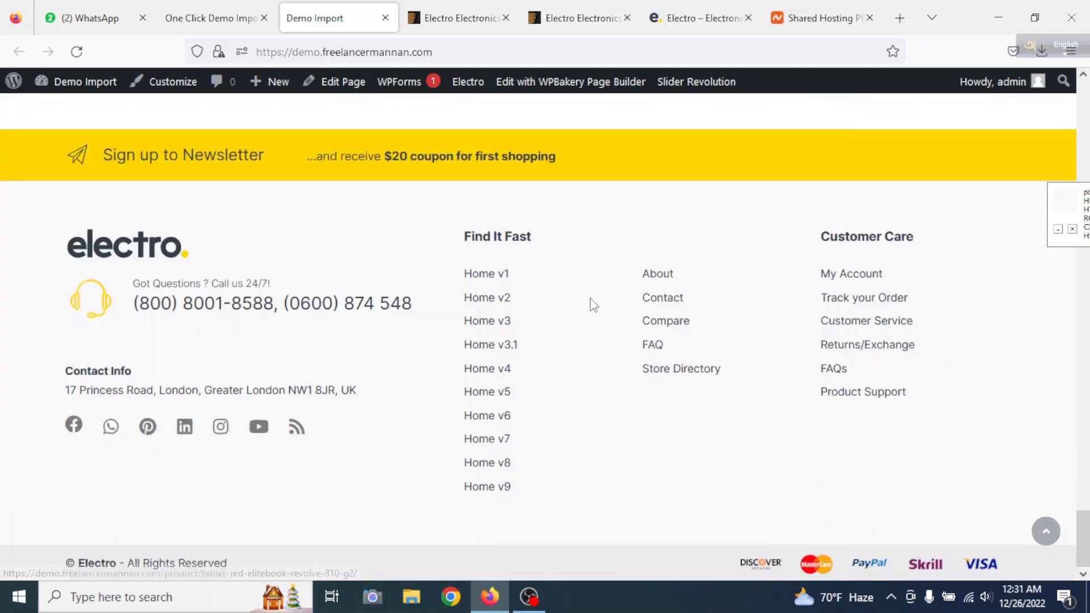
scroll(573, 301, up, 20)
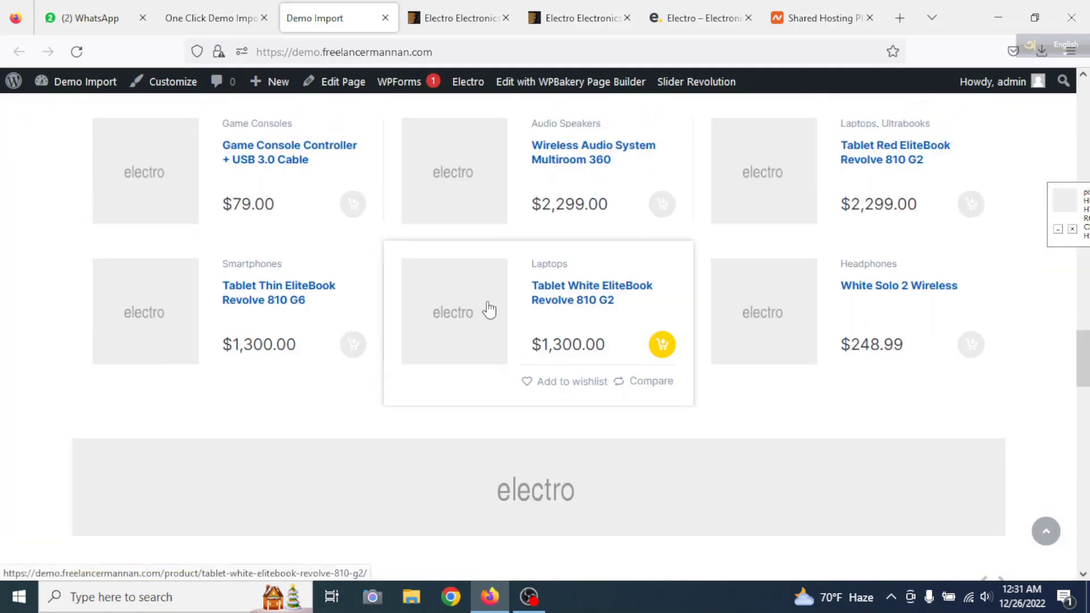
scroll(485, 301, up, 15)
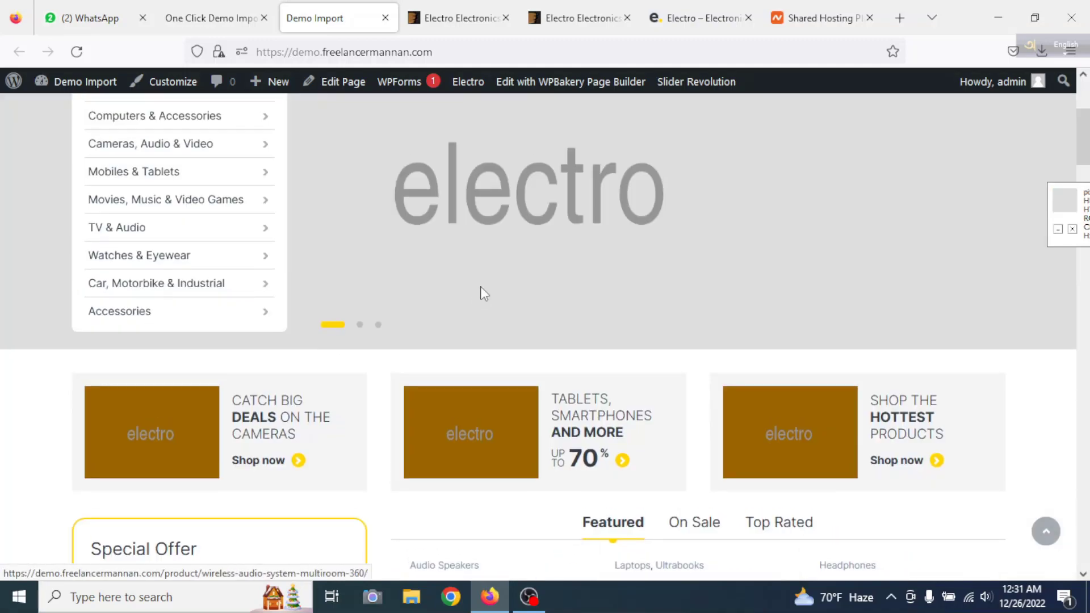
scroll(475, 338, down, 15)
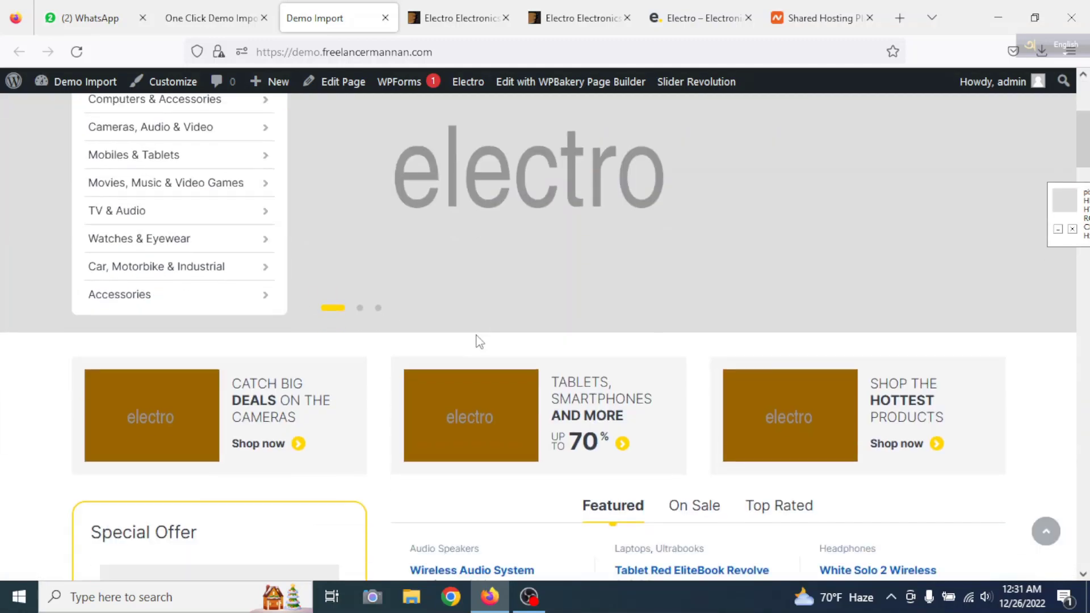
scroll(480, 339, down, 10)
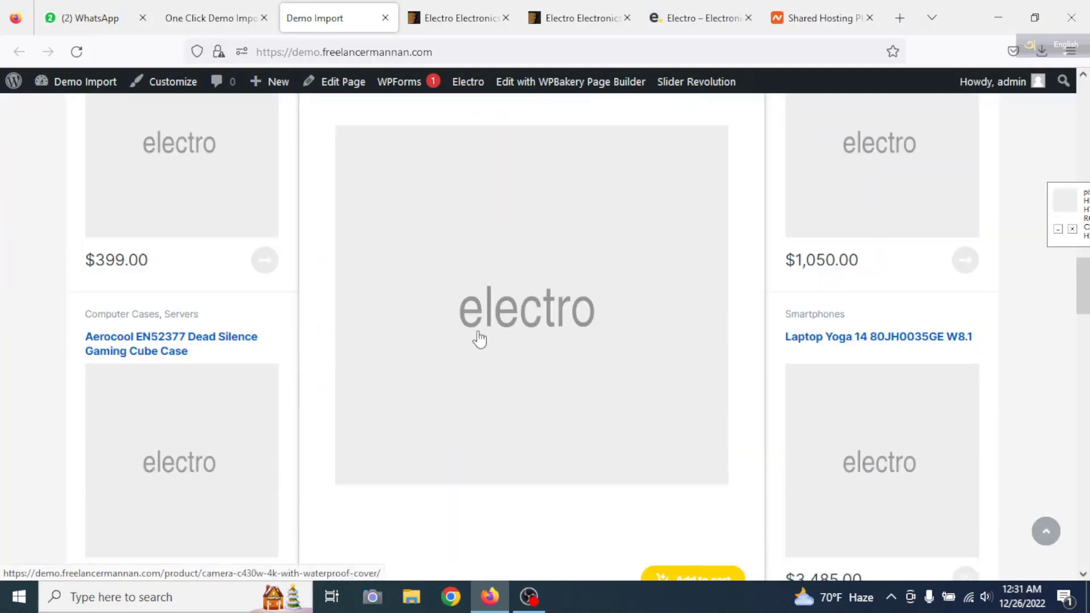
scroll(474, 333, up, 5)
scroll(625, 256, up, 15)
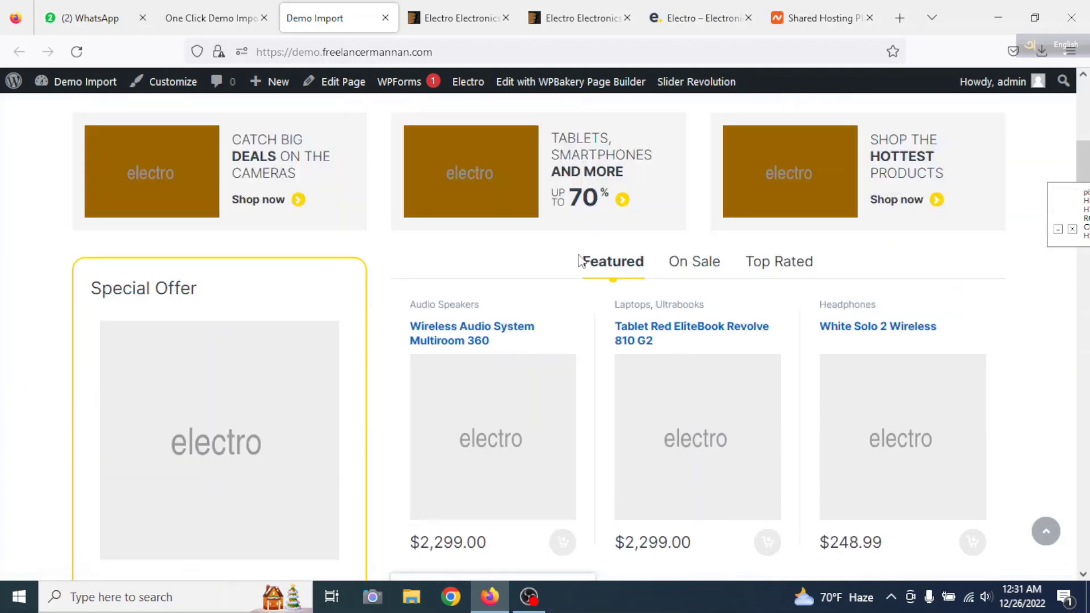